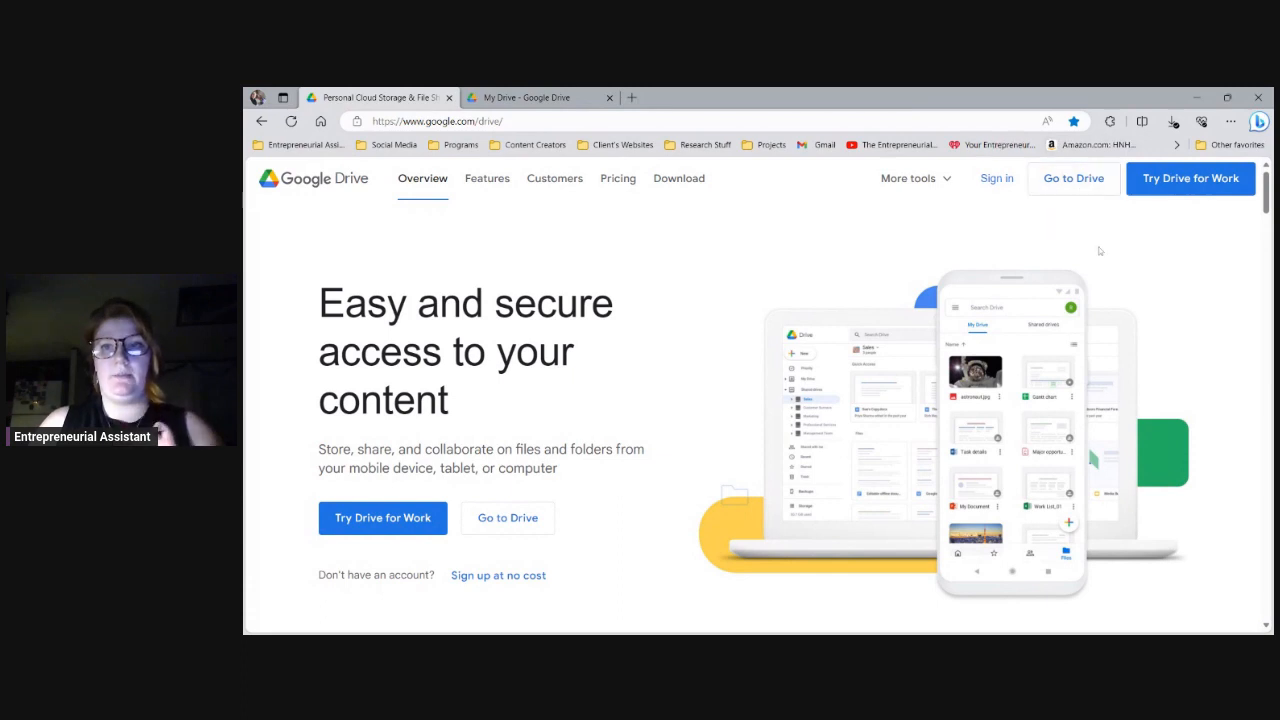
Open the Tutorial Videos folder in My Drive and try its file upload option for a new item.
click(483, 99)
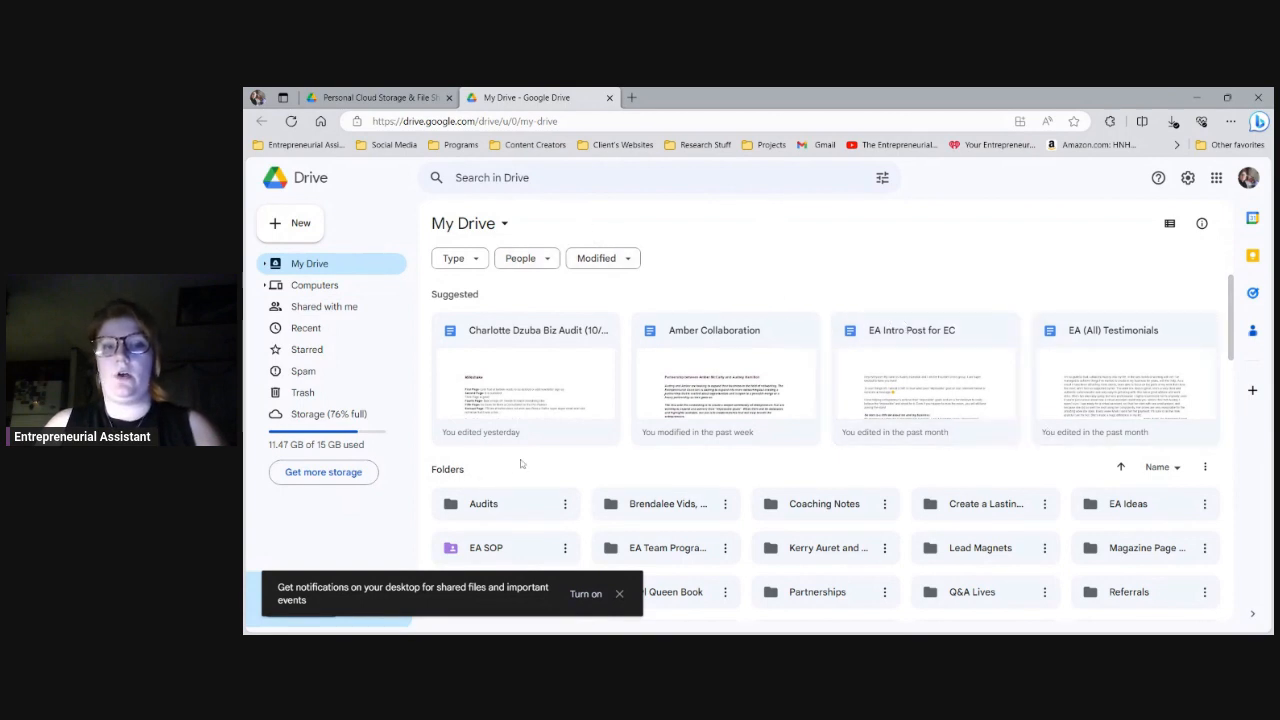
scroll(520, 465, down, 2)
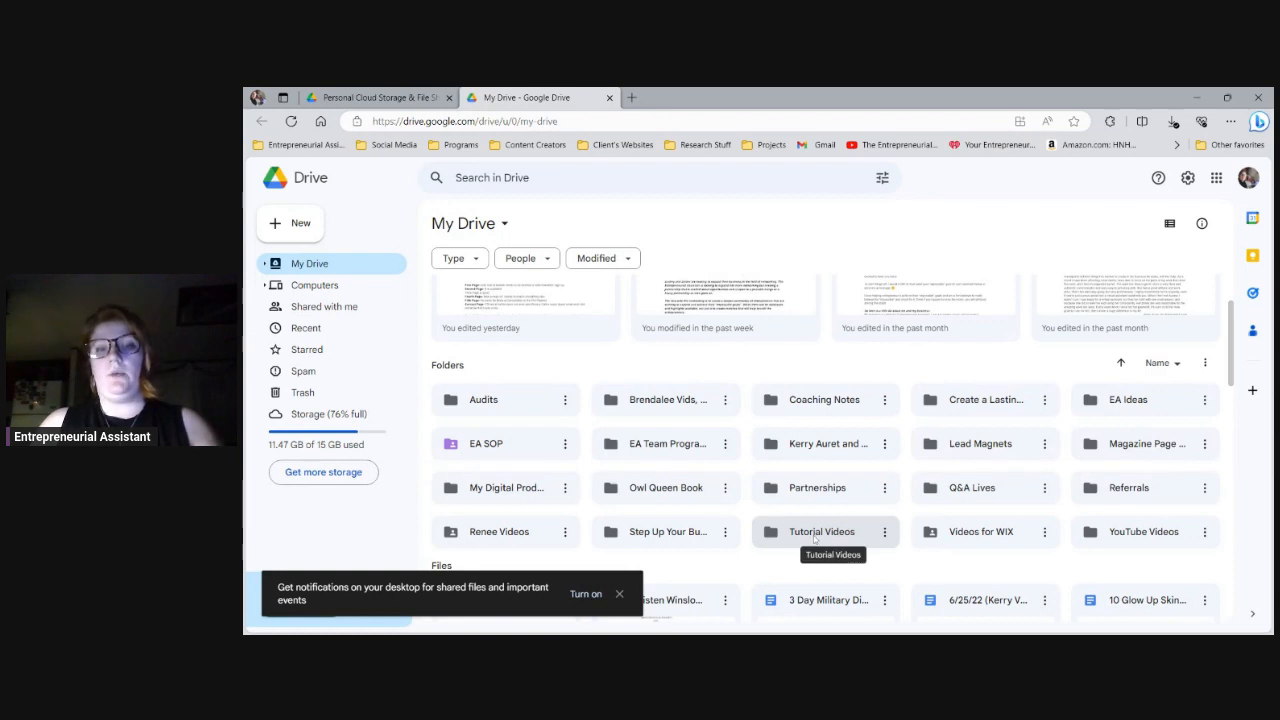
key(Up)
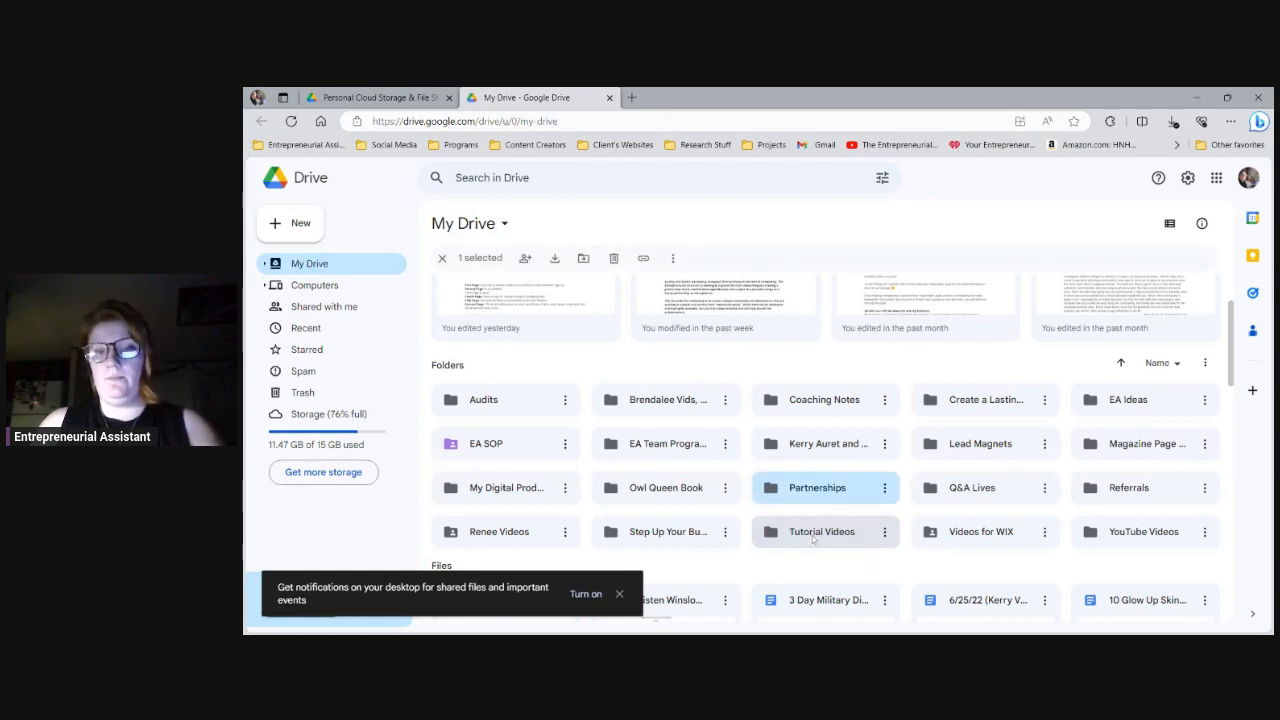
double_click(802, 537)
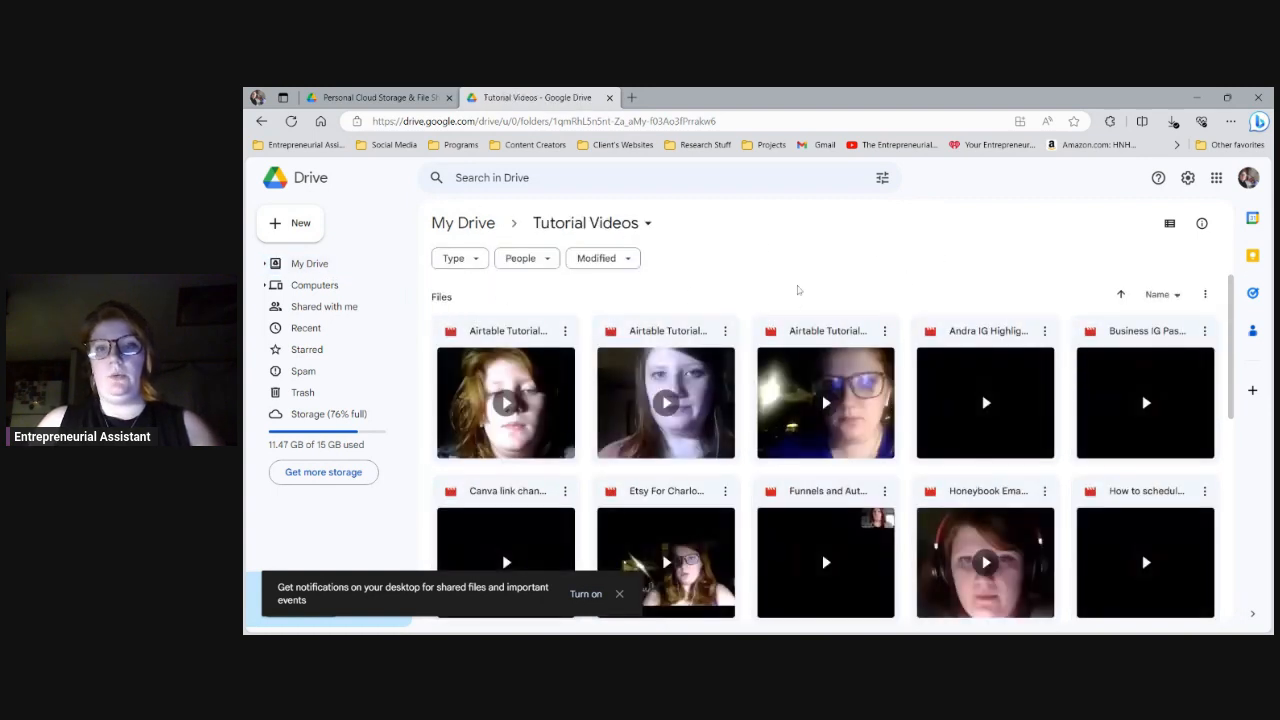
click(300, 224)
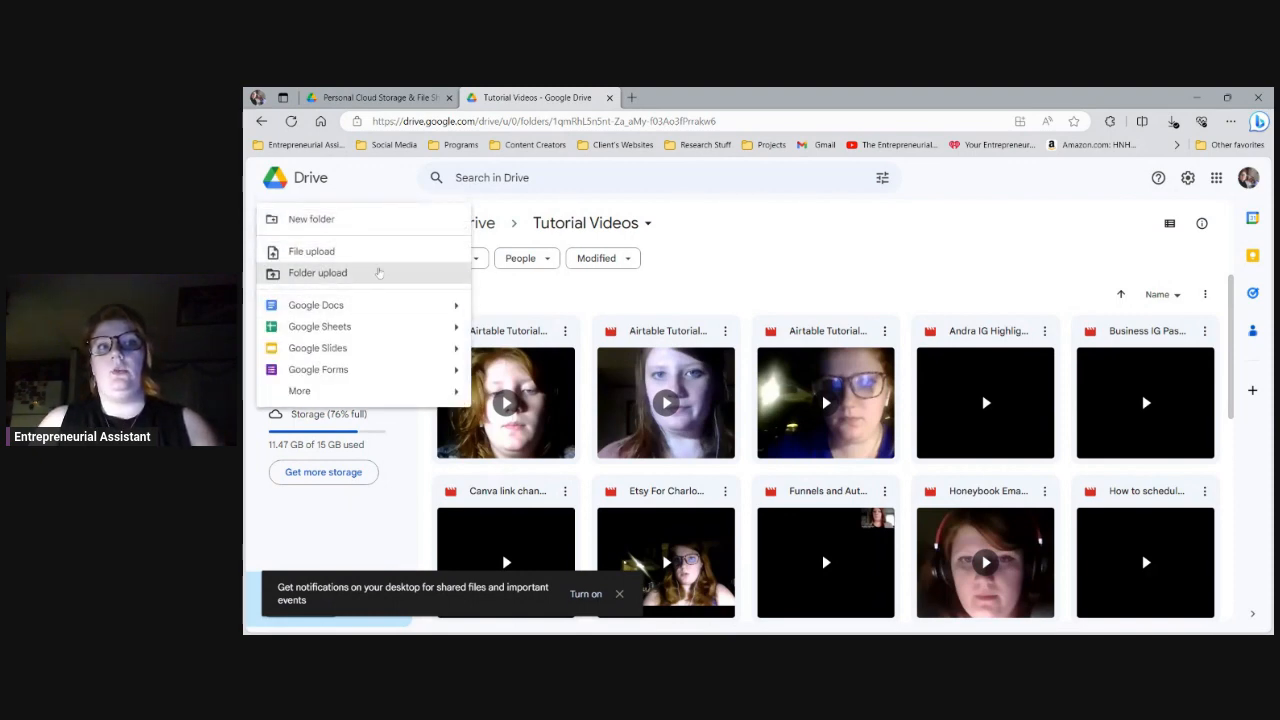
click(379, 255)
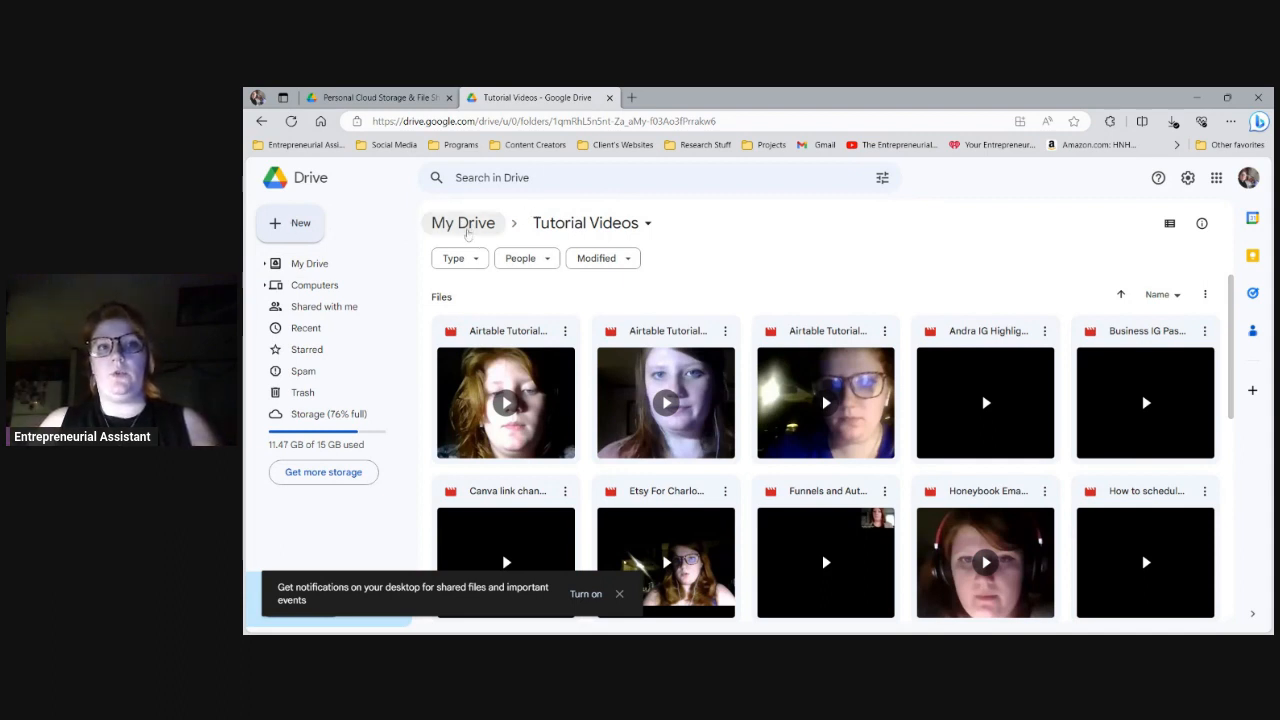
Return to My Drive and create a new folder named "Test folder" there.
click(463, 223)
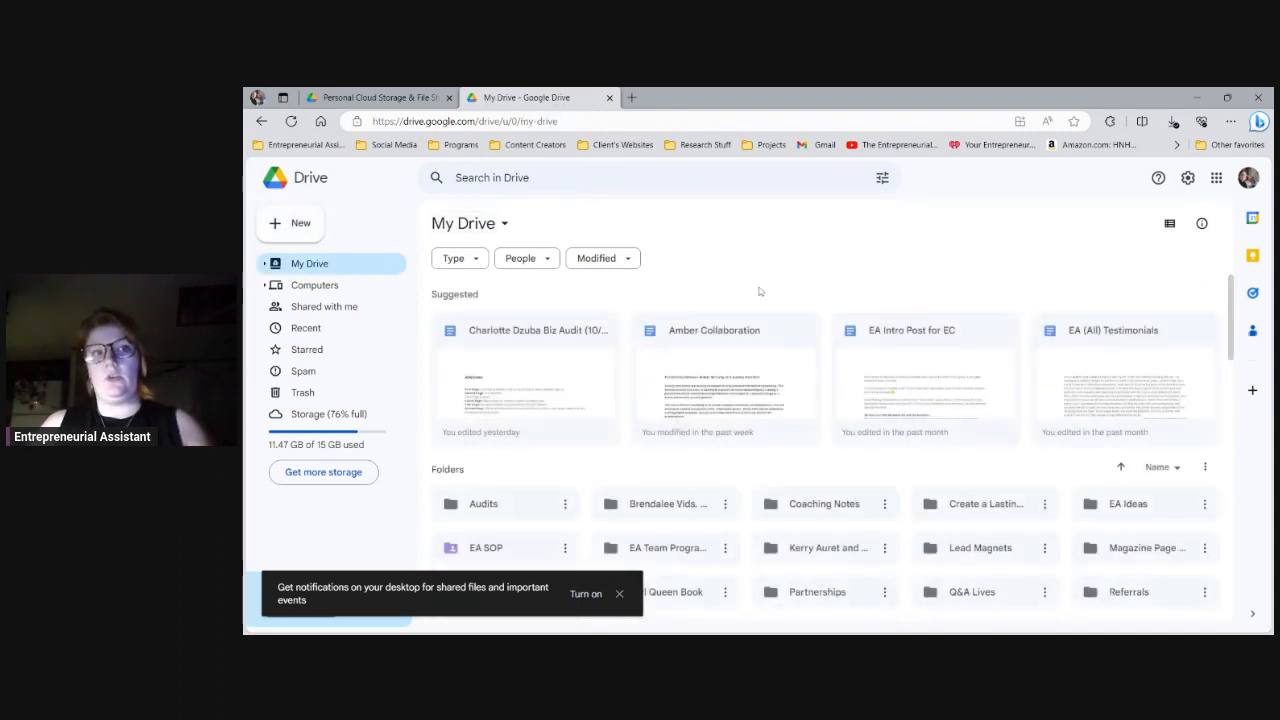
click(283, 220)
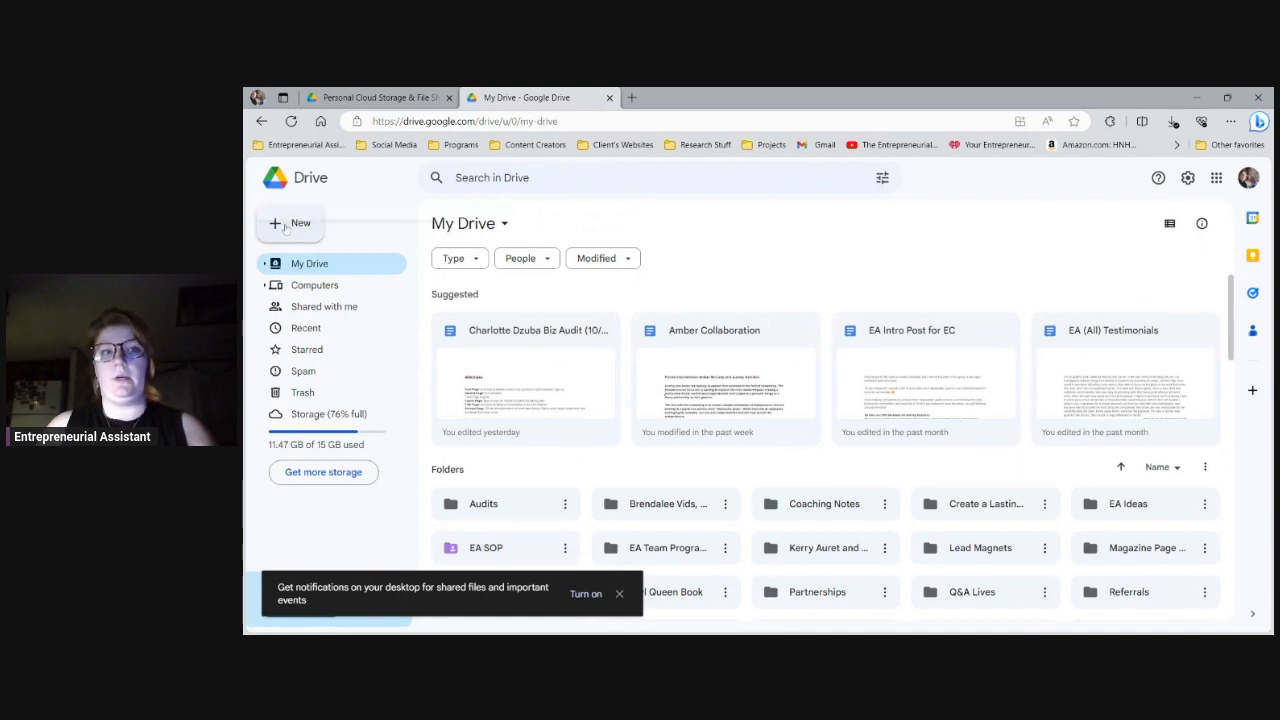
click(277, 220)
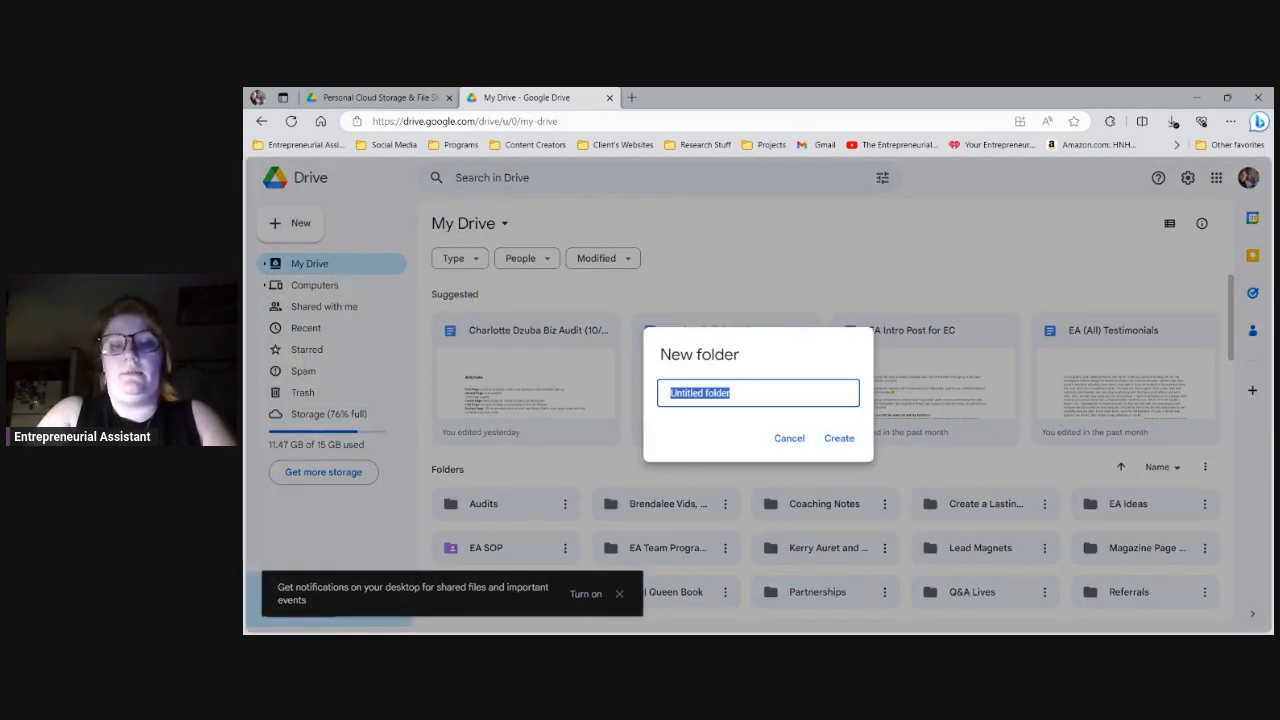
text(Test fold)
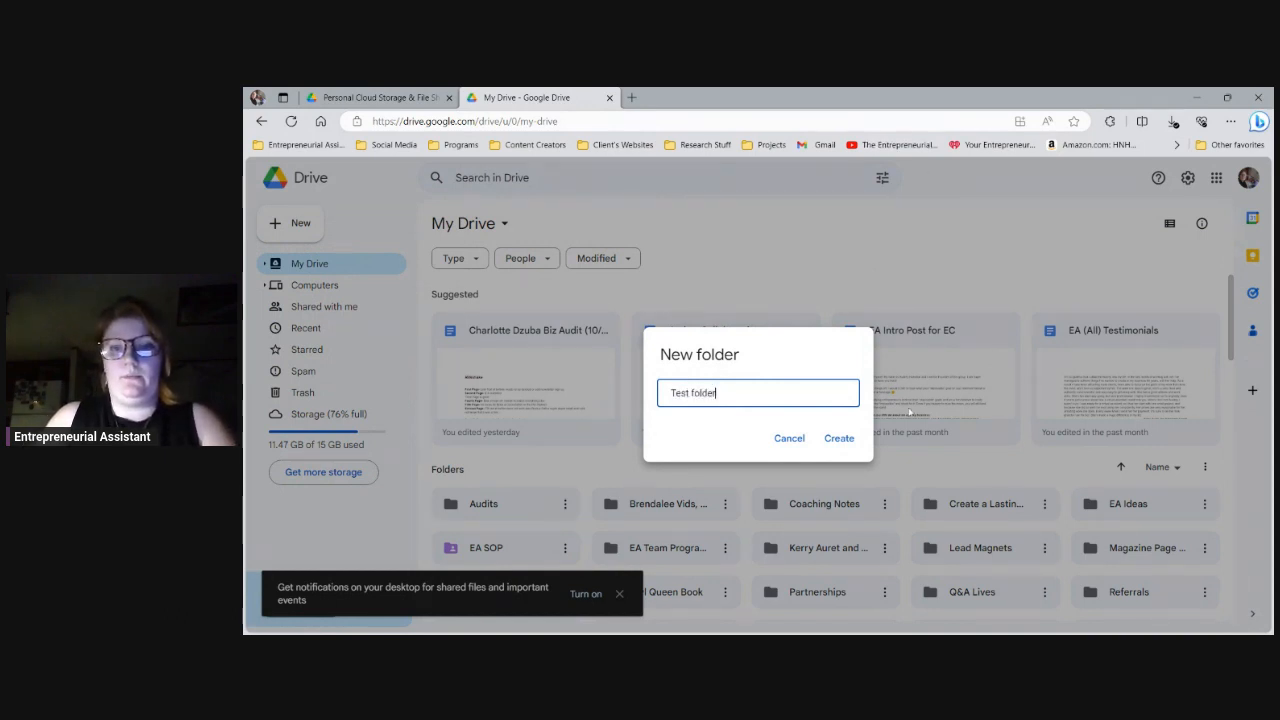
click(846, 443)
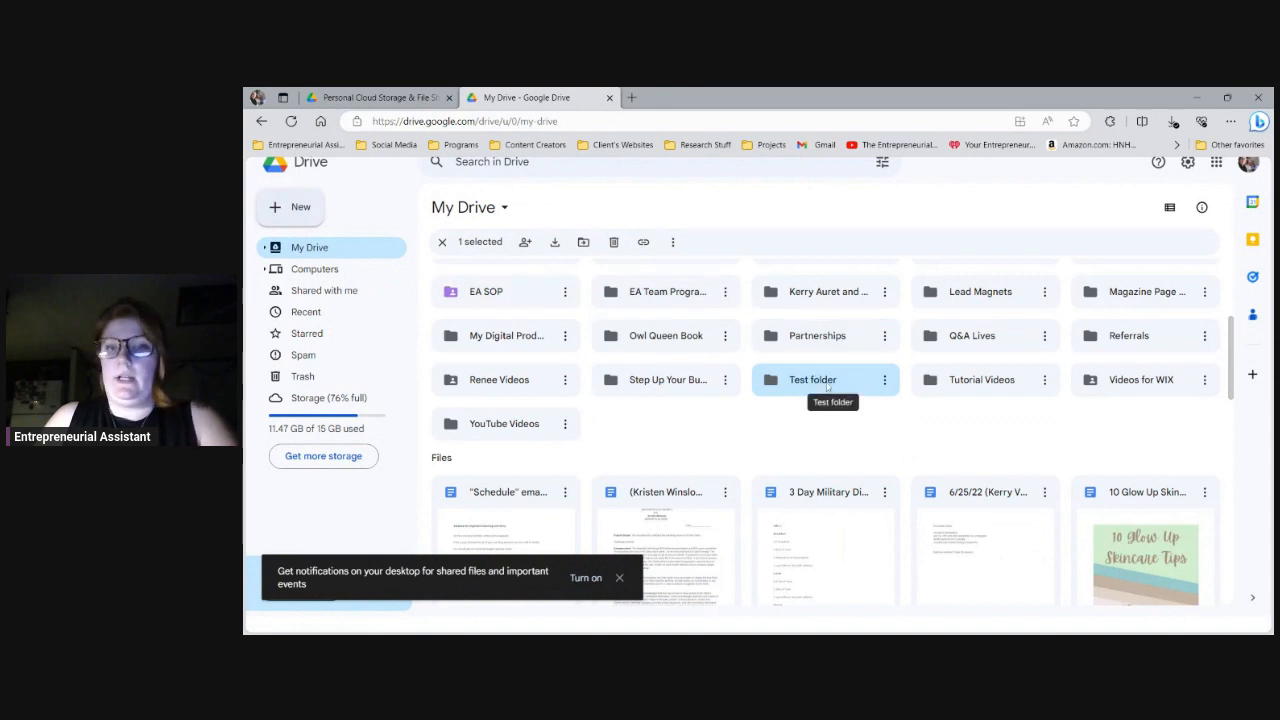
Open Test folder, create a subfolder inside it also named "Test folder", and clear the selection.
double_click(827, 384)
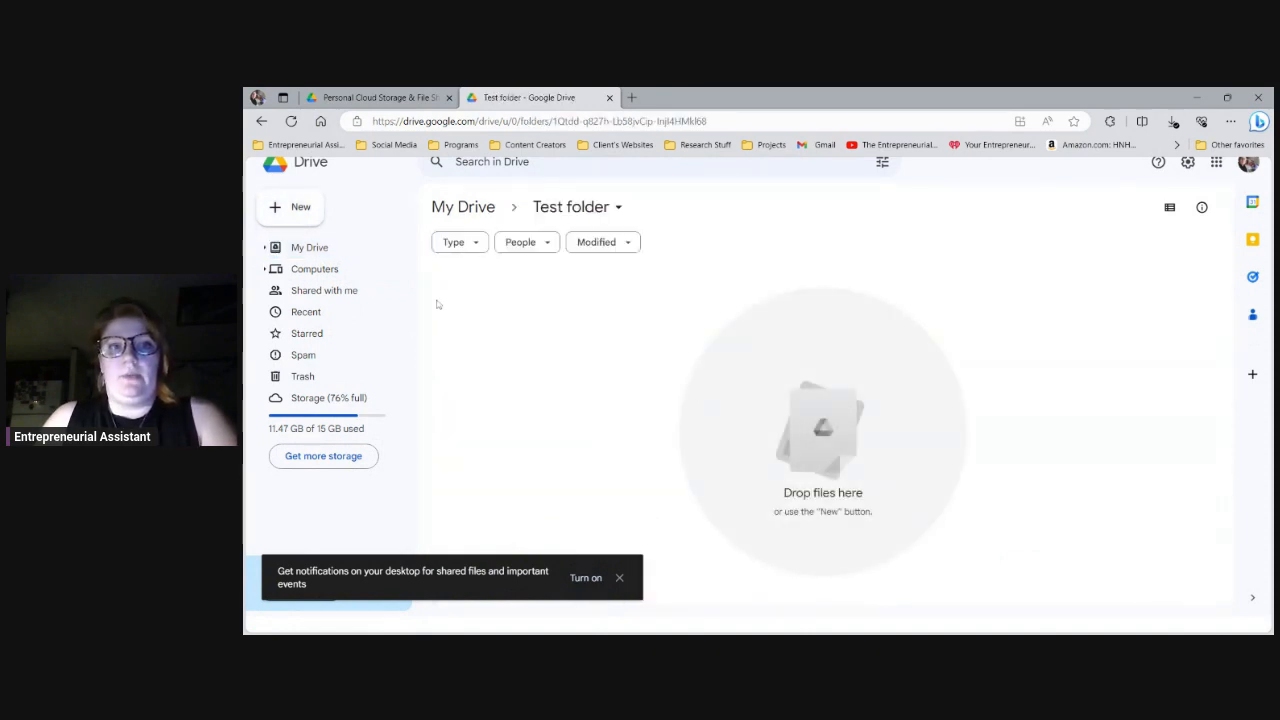
click(300, 207)
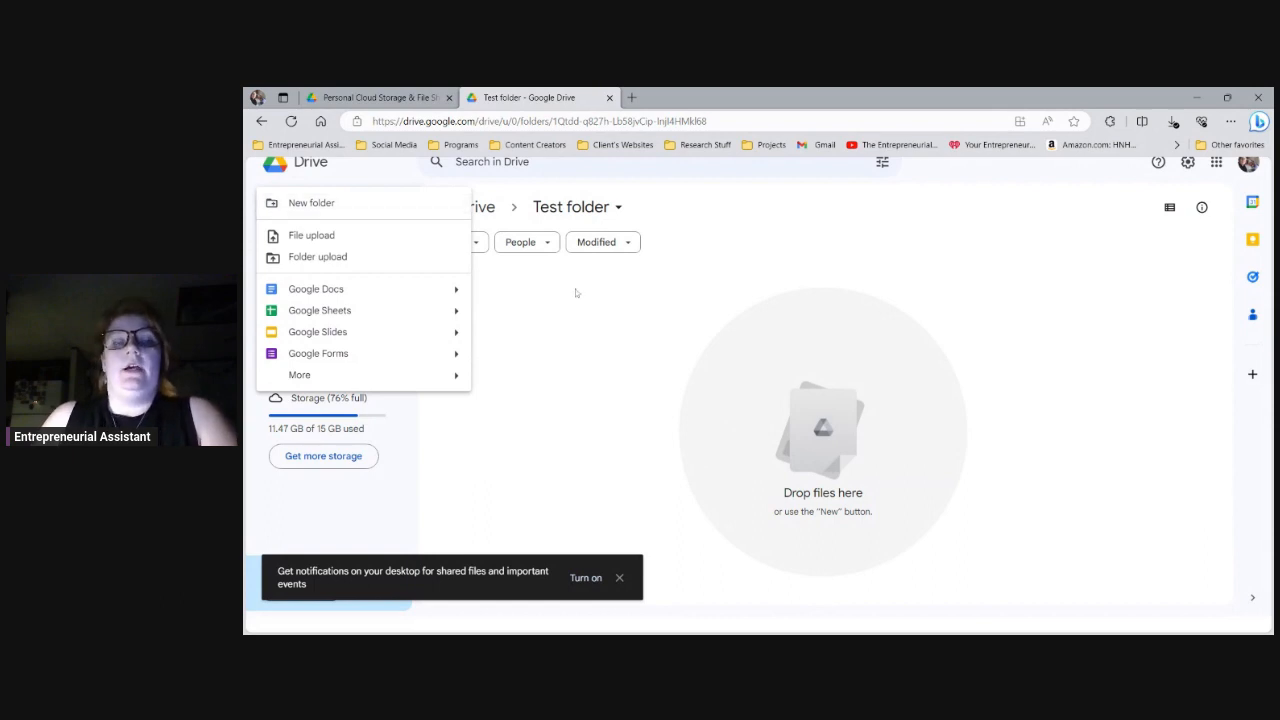
click(364, 204)
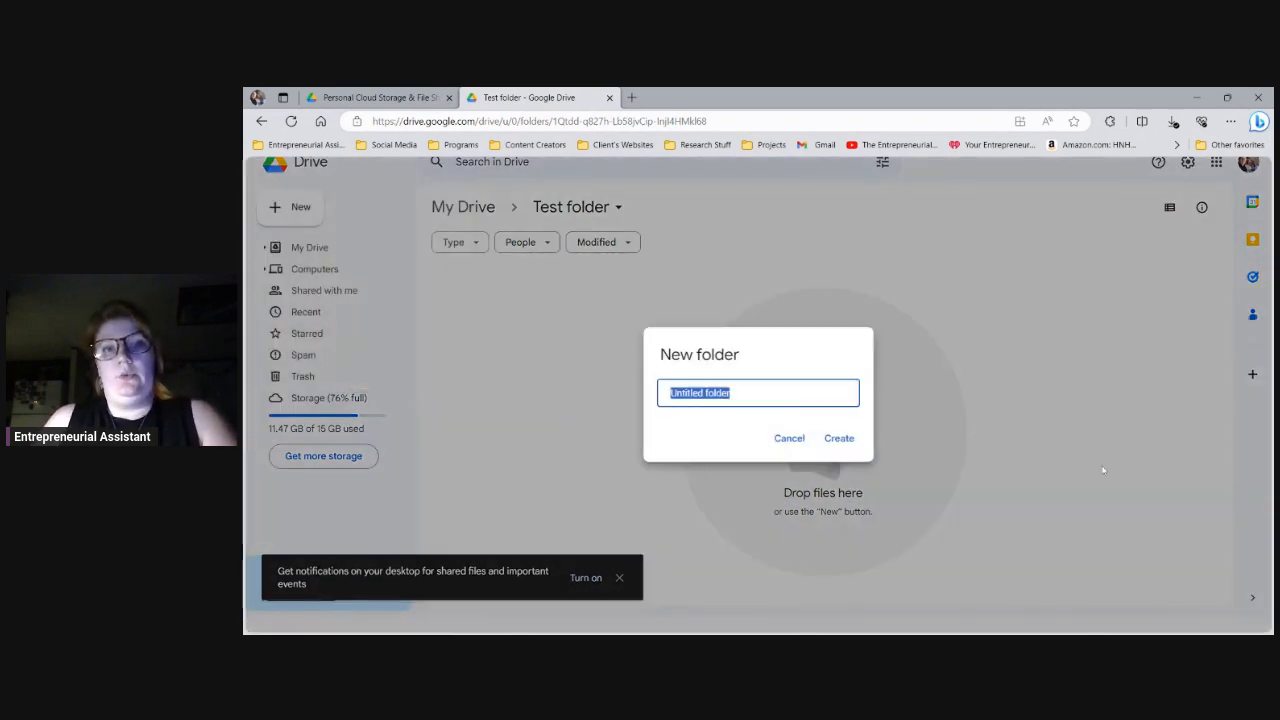
text(Test fo)
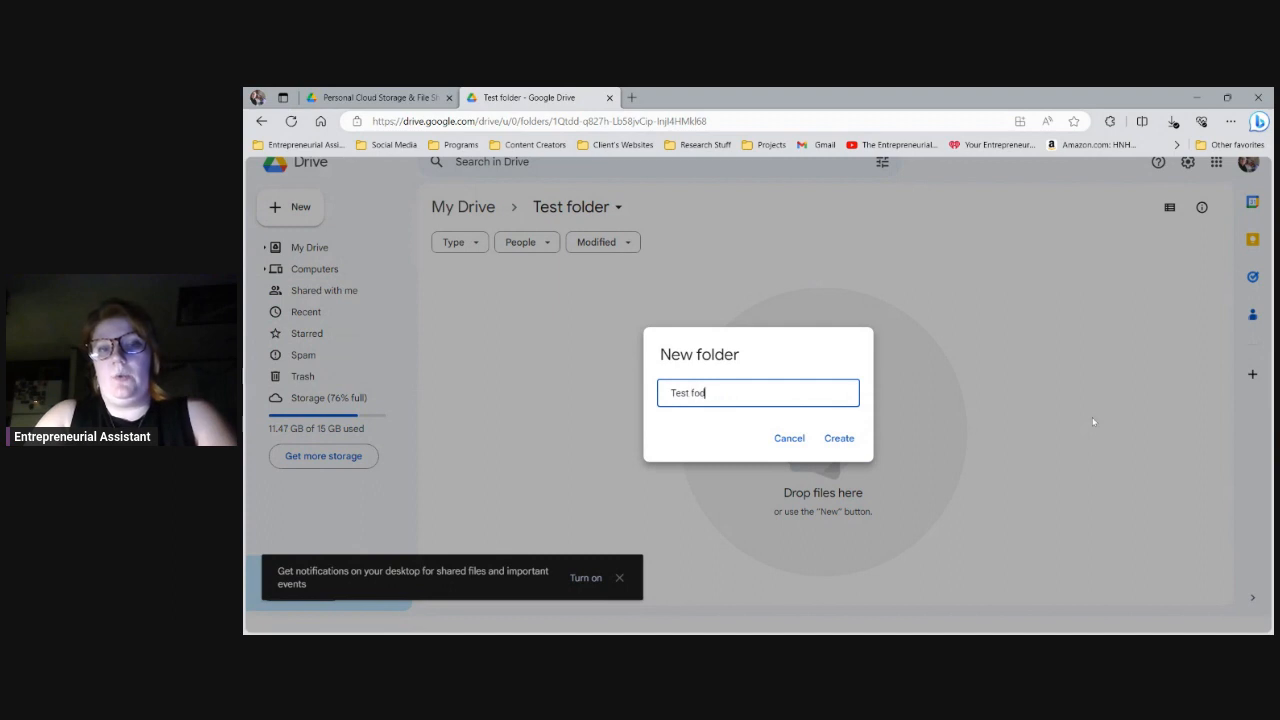
key(Return)
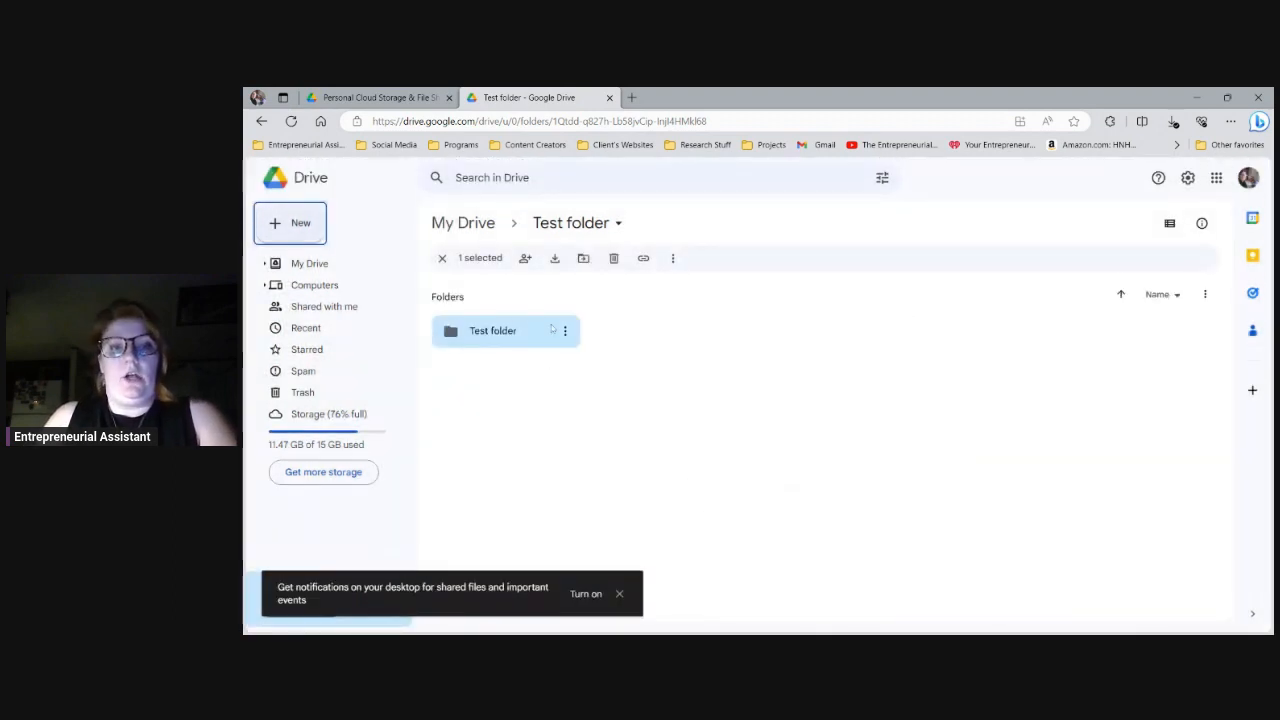
click(737, 334)
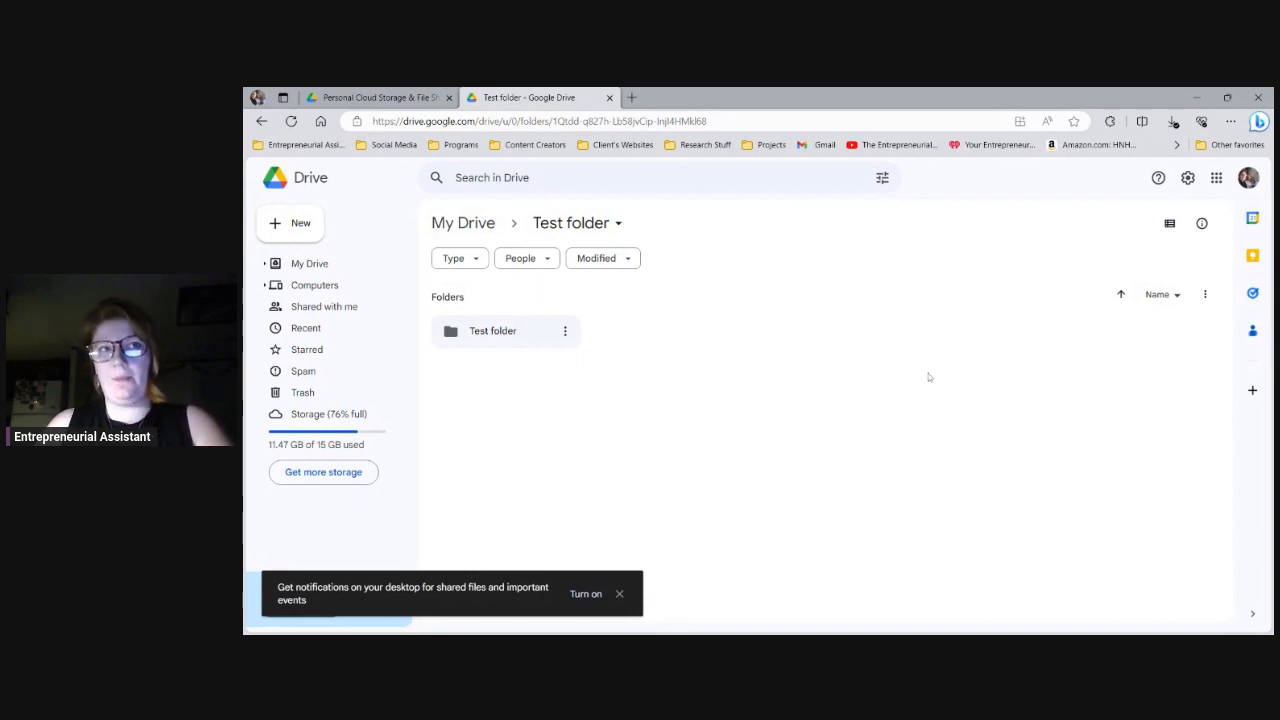
Move the "3 Day Military Diet Plan" document from My Drive into the nested Test folder.
click(463, 228)
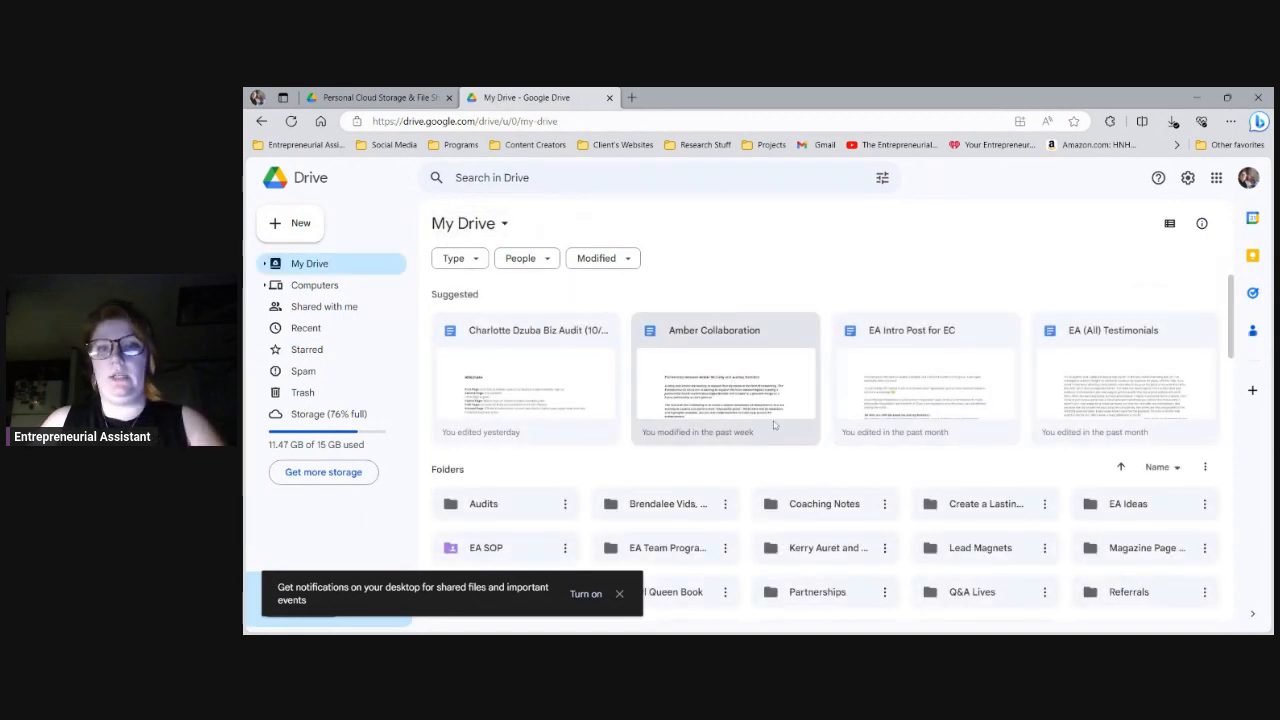
scroll(773, 425, down, 3)
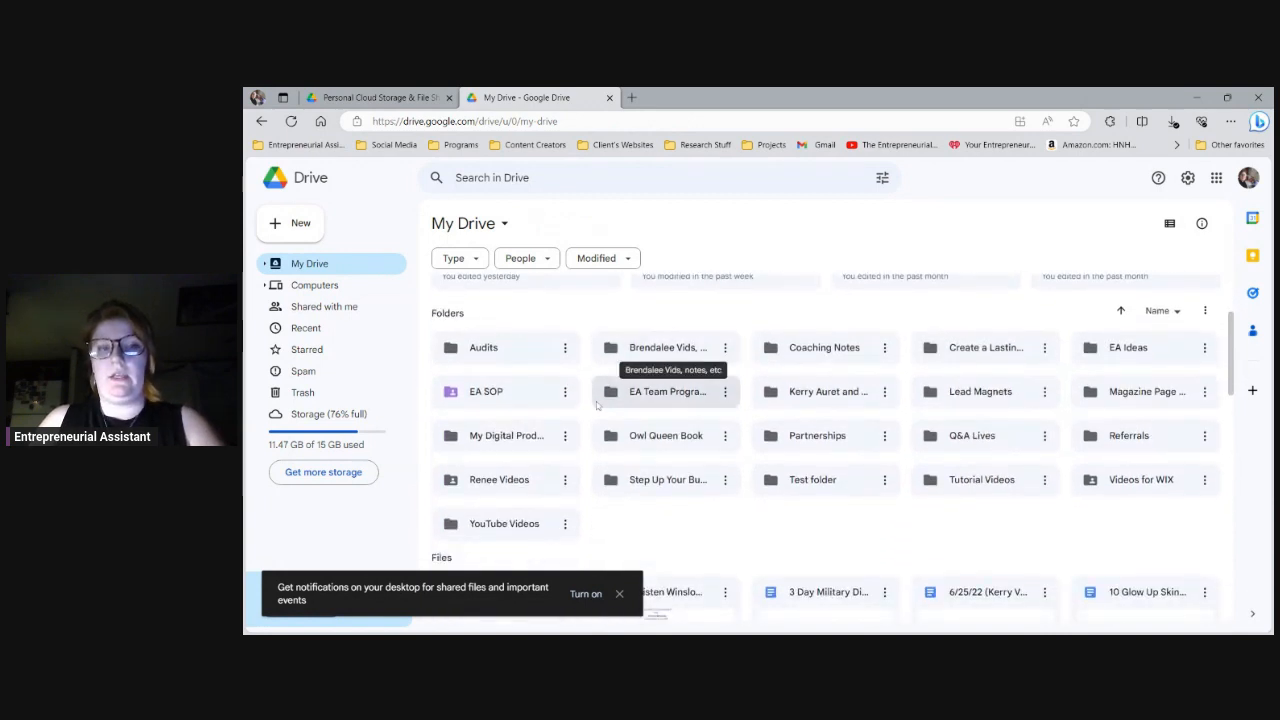
scroll(934, 458, down, 3)
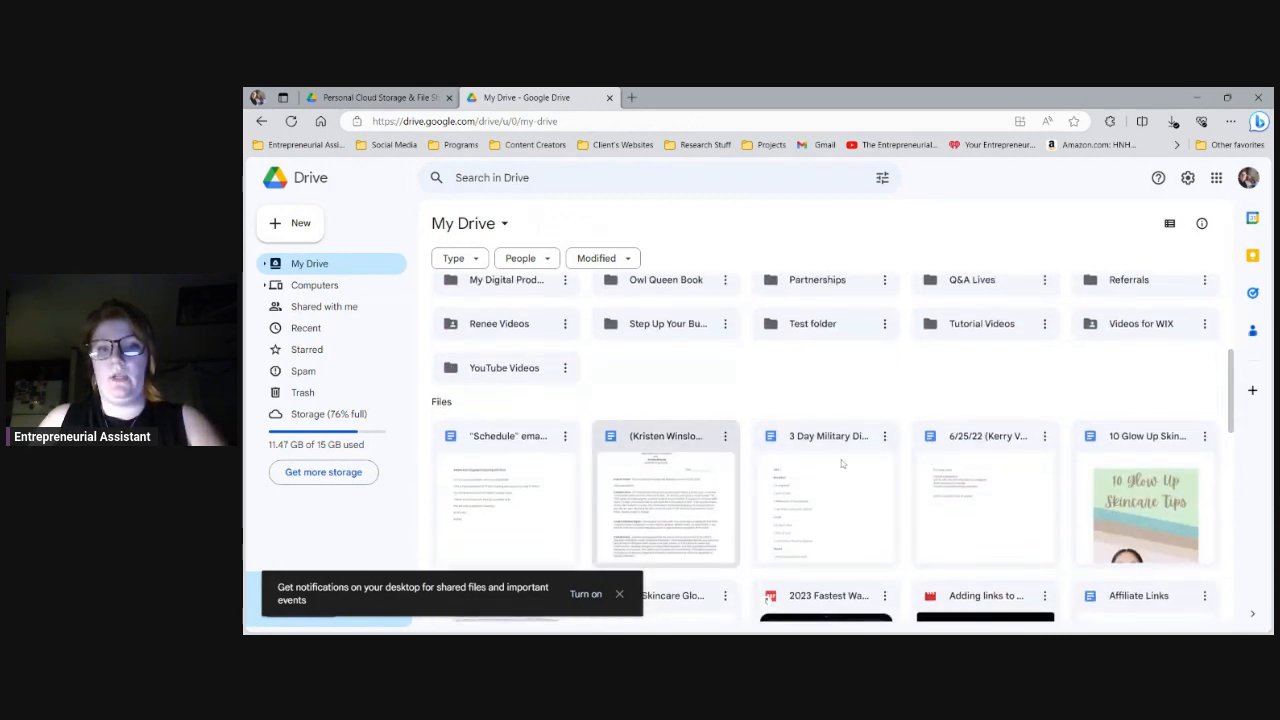
scroll(842, 463, down, 1)
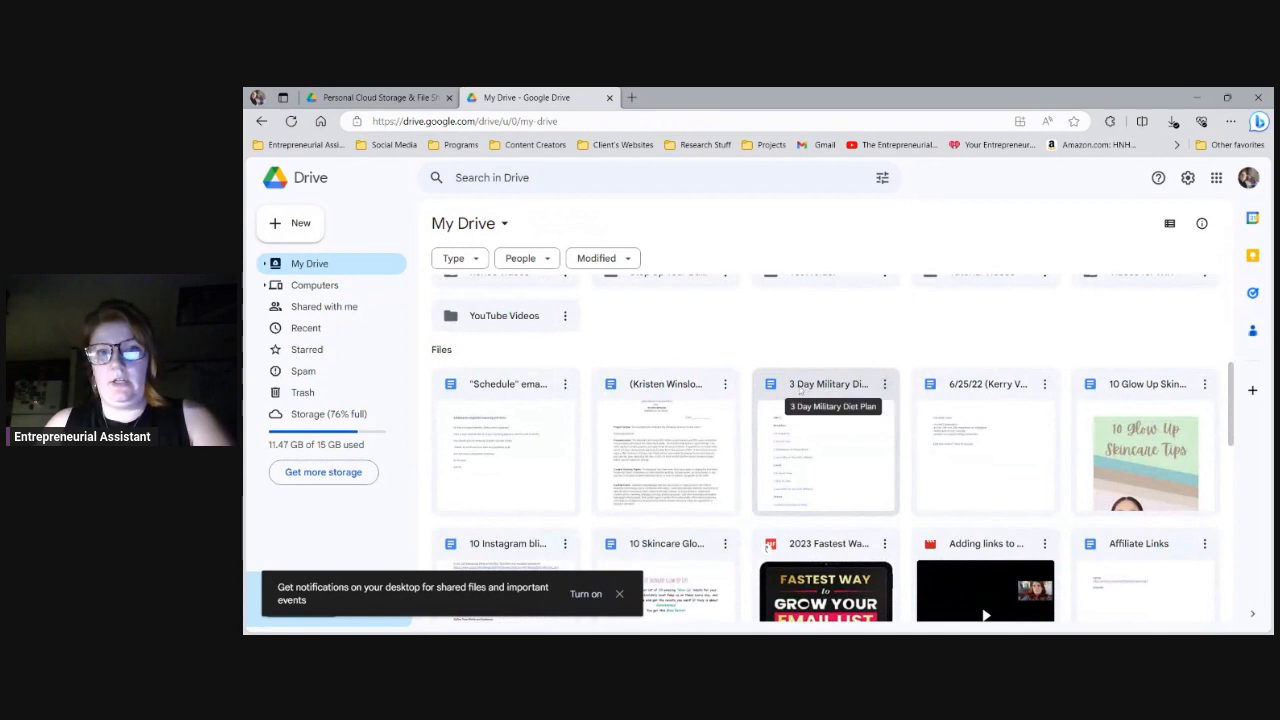
click(888, 391)
click(886, 388)
mouse_move(886, 400)
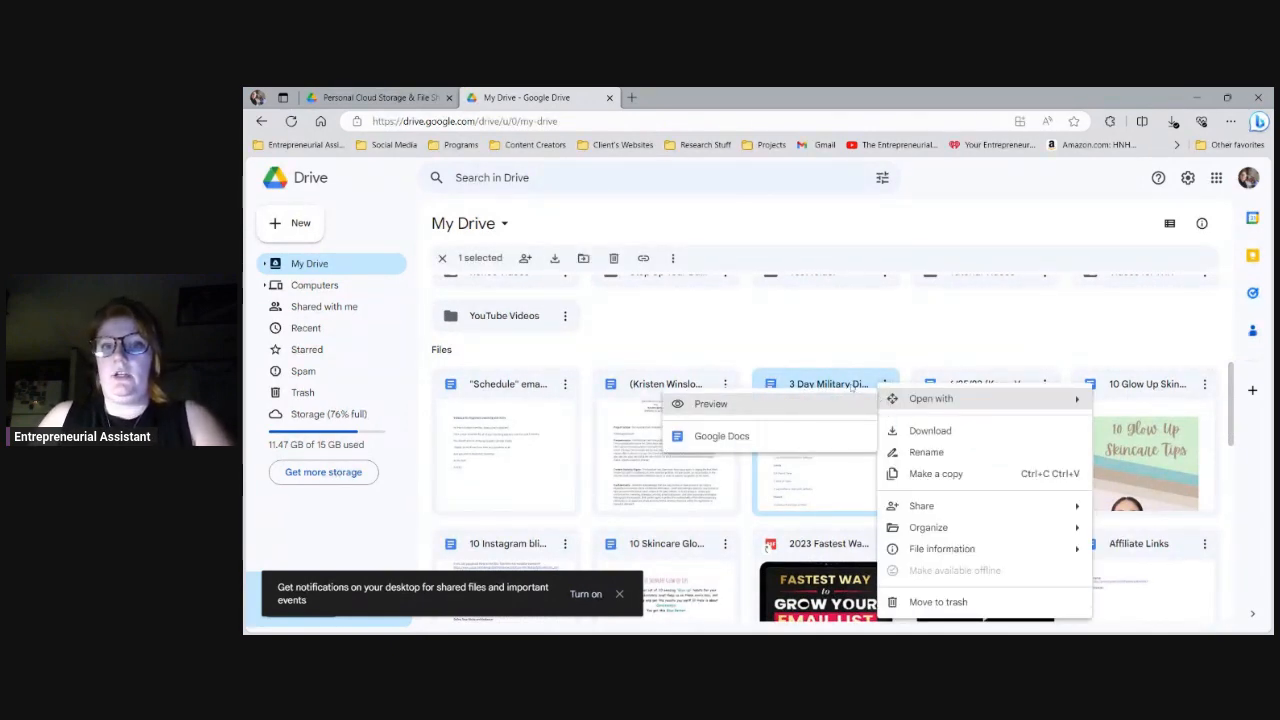
click(884, 386)
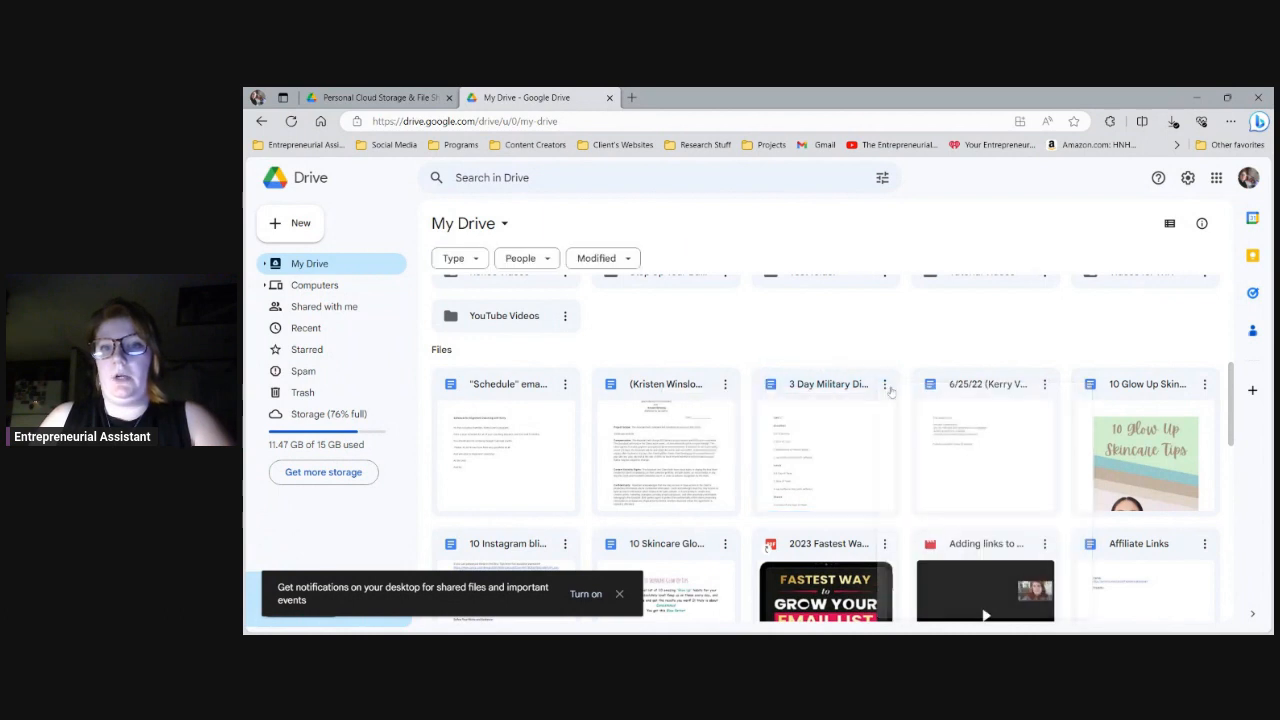
click(884, 387)
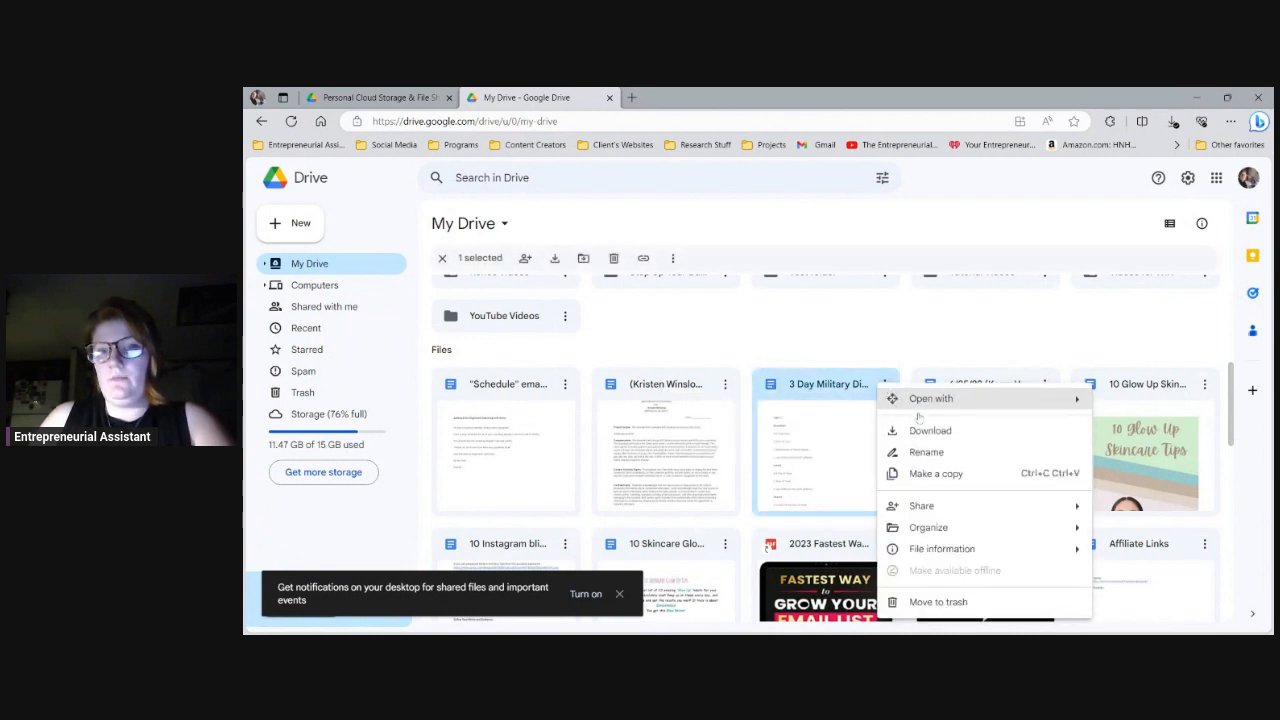
mouse_move(1026, 528)
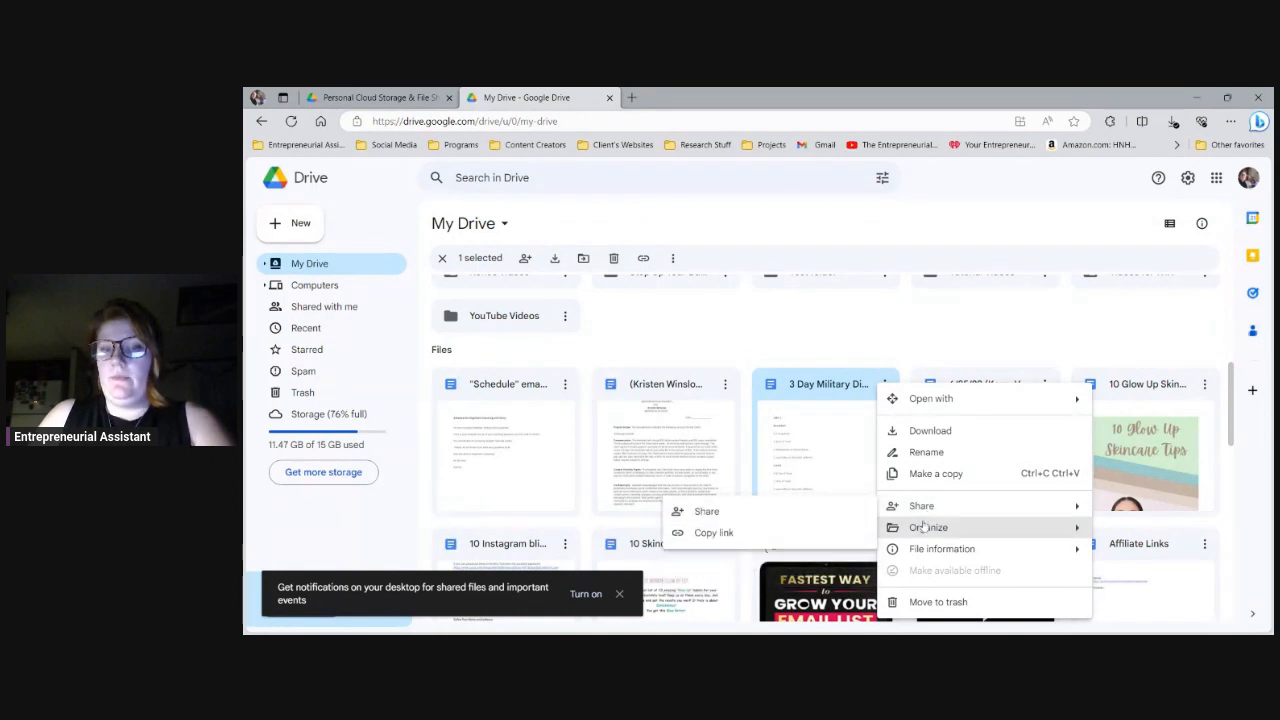
scroll(804, 525, up, 3)
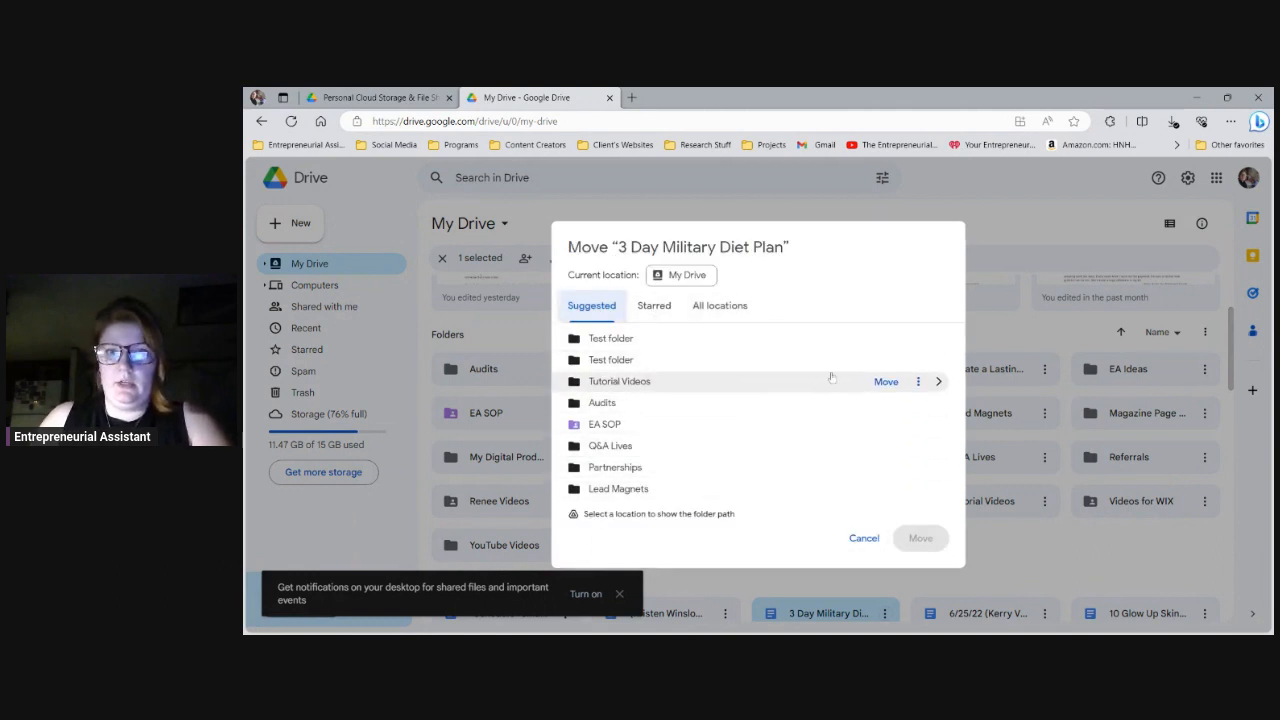
click(680, 362)
click(905, 538)
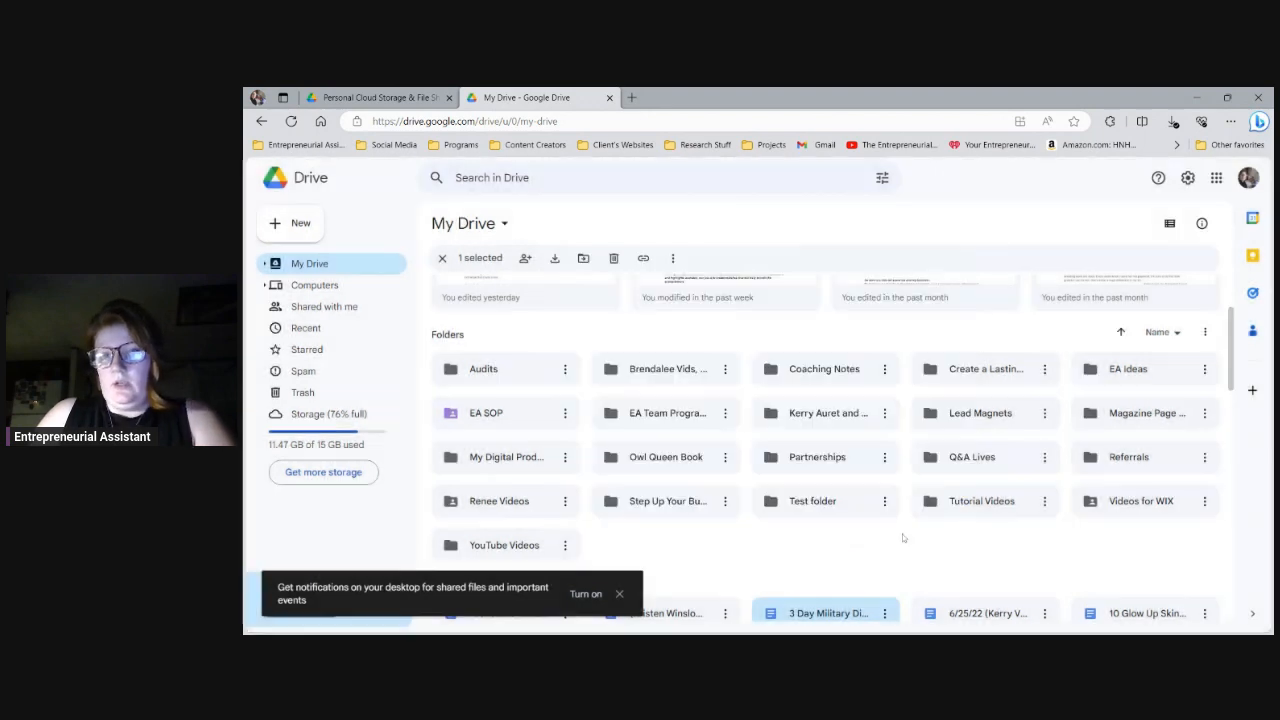
Check the moved document inside the nested Test folder and return to My Drive.
double_click(812, 501)
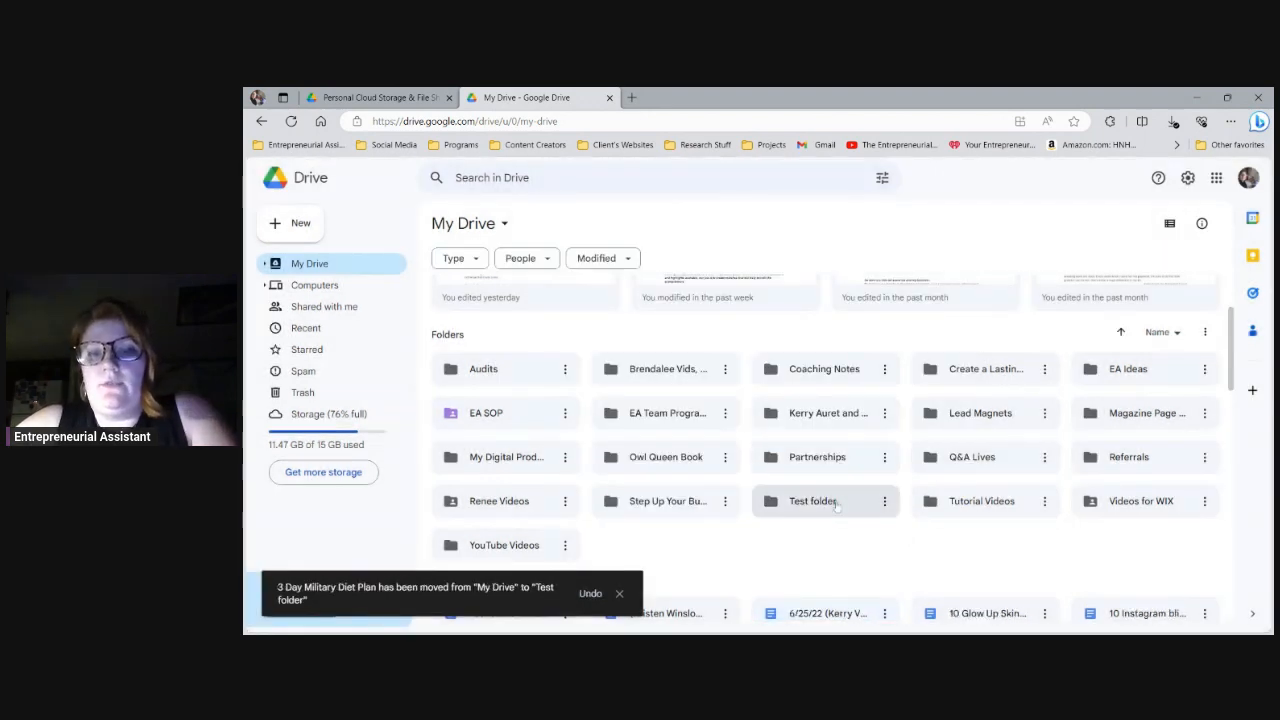
double_click(528, 340)
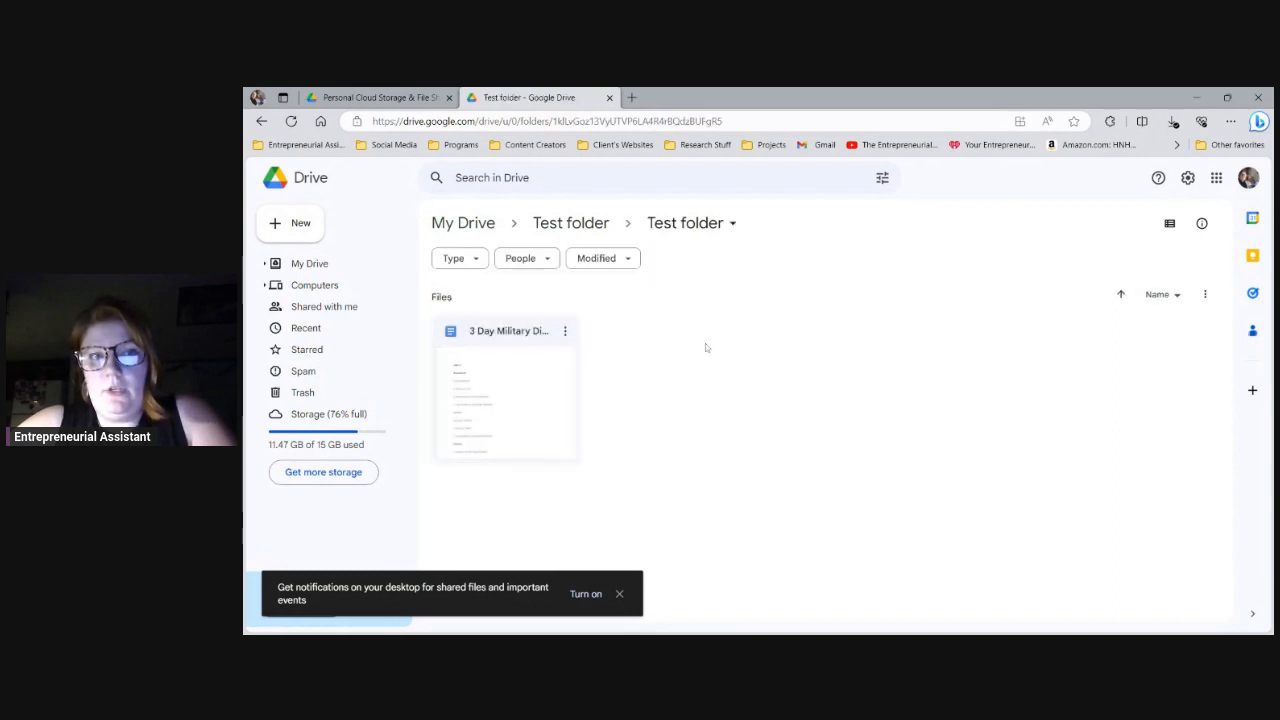
click(600, 224)
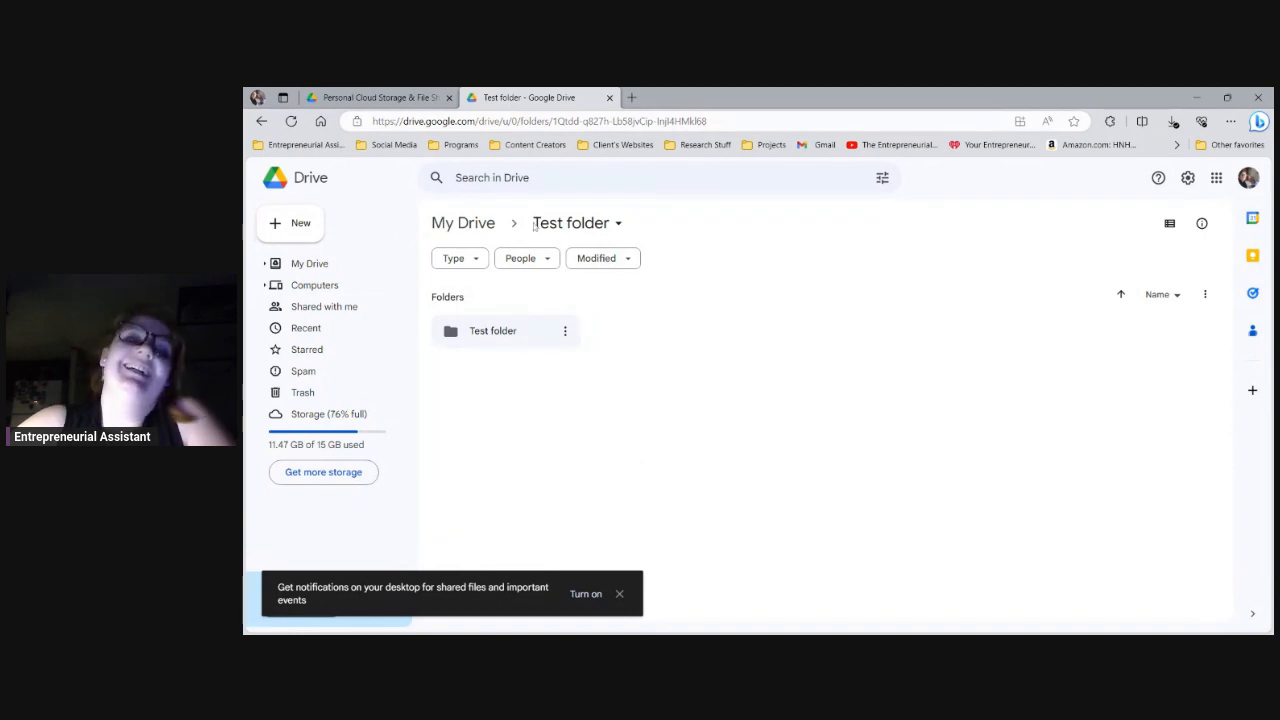
click(463, 223)
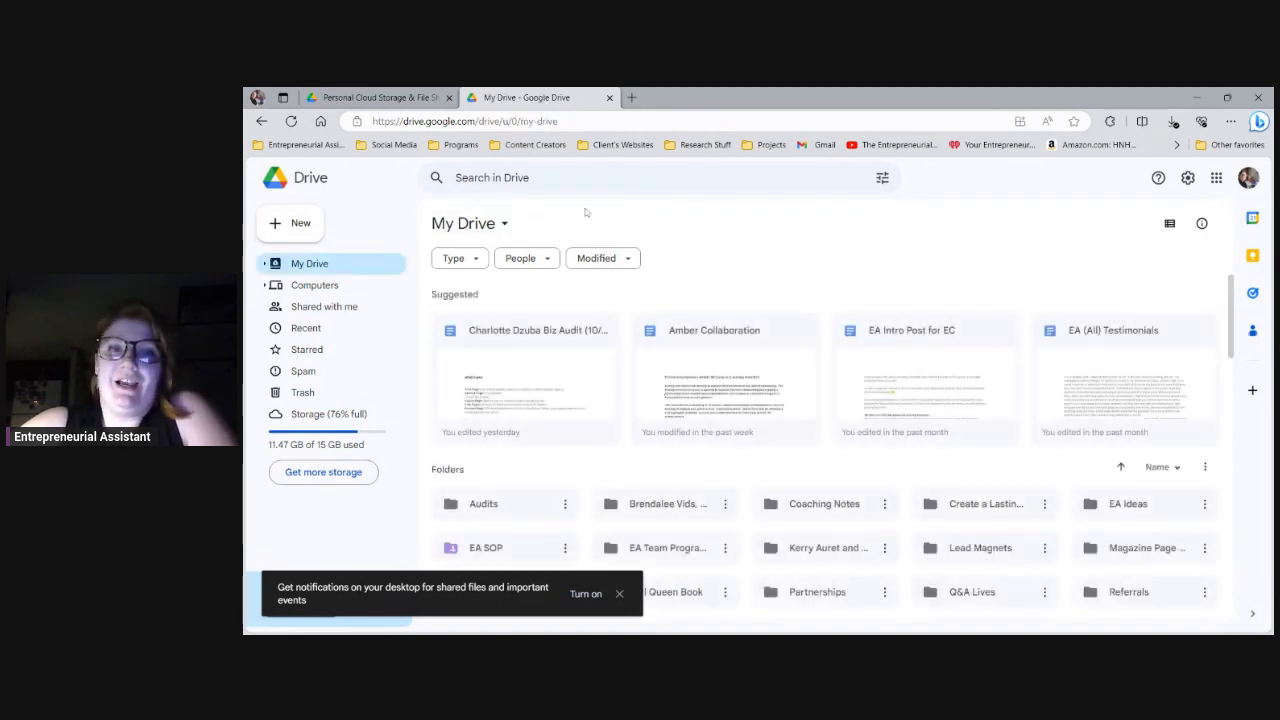
Walk through the folder path from My Drive to the nested Test folder and go back up to its parent folder.
scroll(880, 471, down, 2)
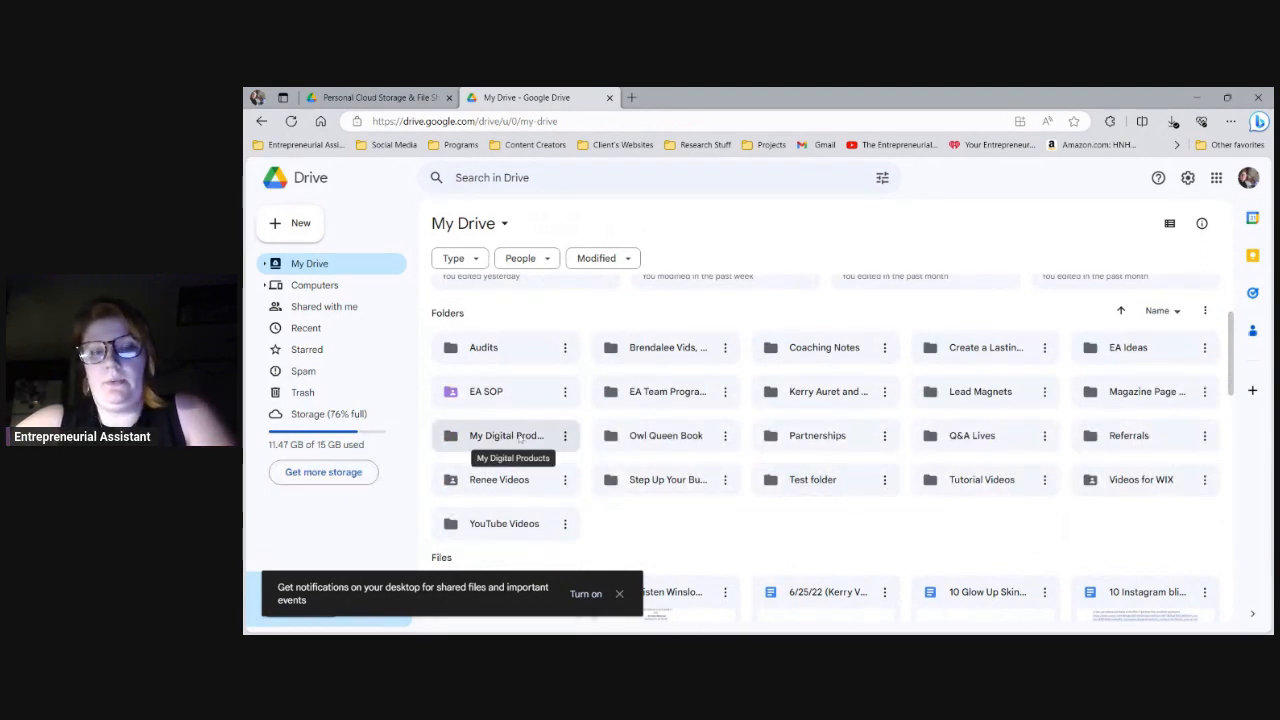
double_click(812, 479)
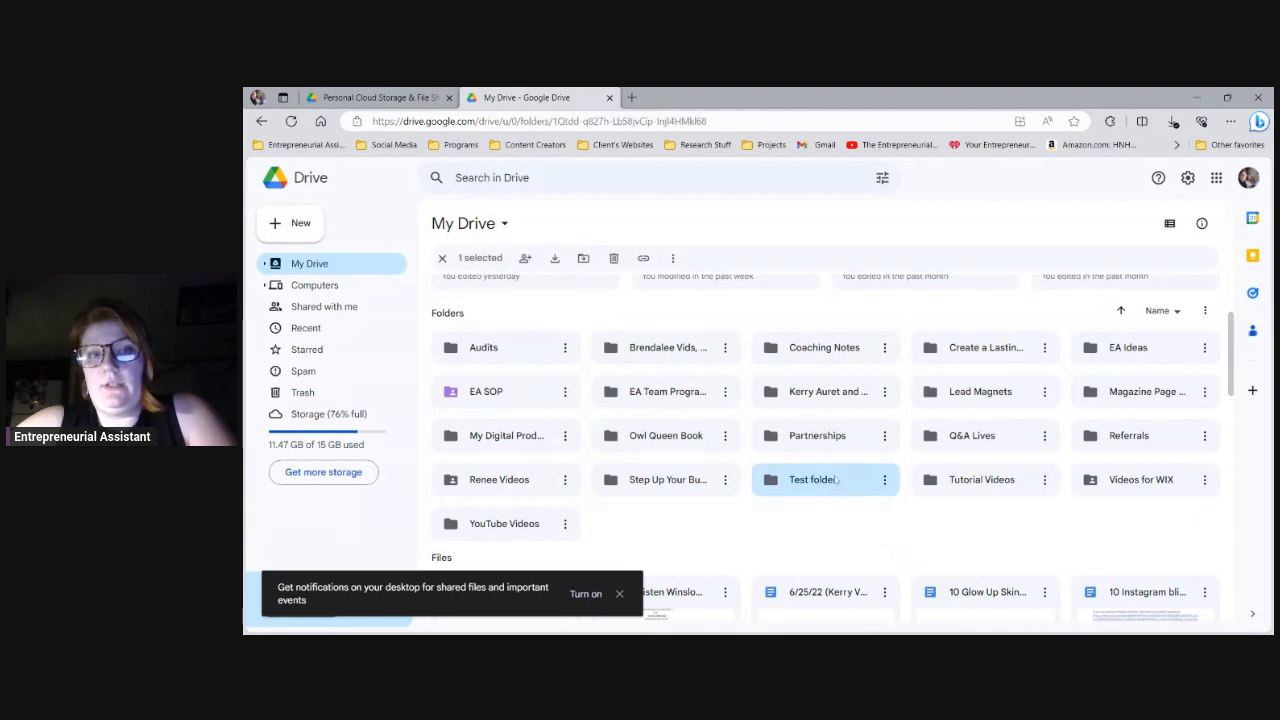
double_click(490, 341)
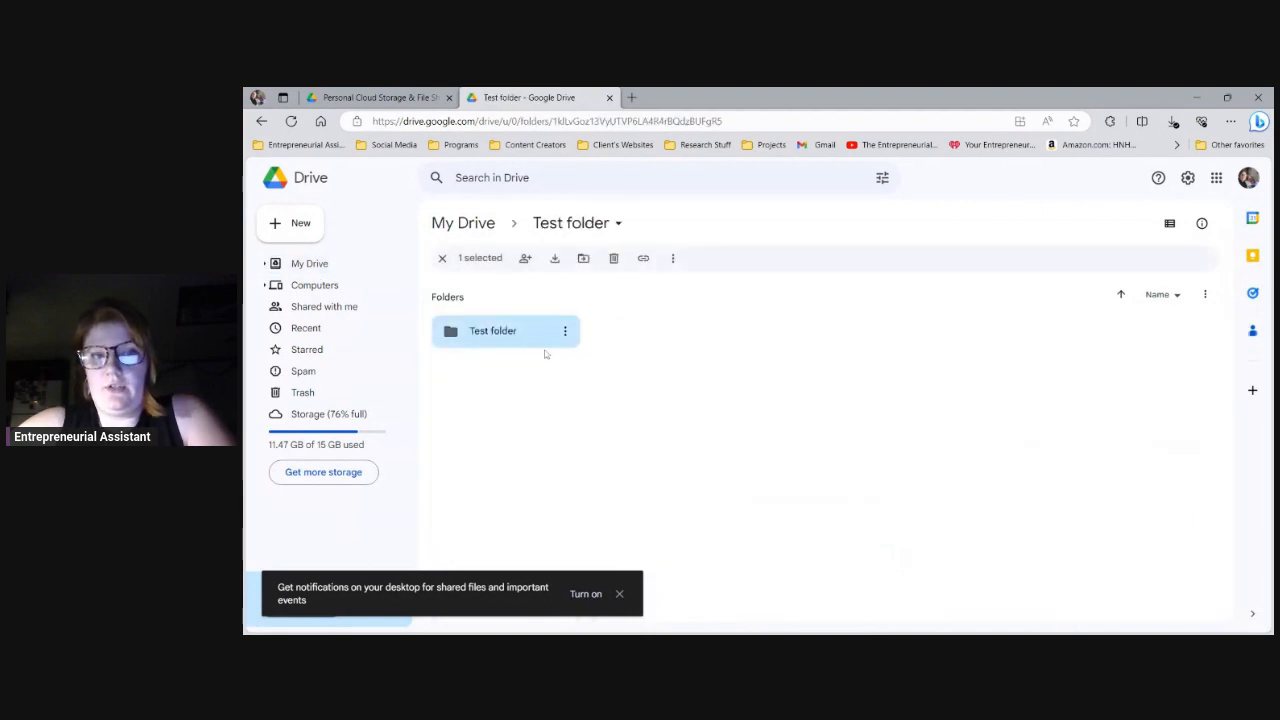
click(560, 223)
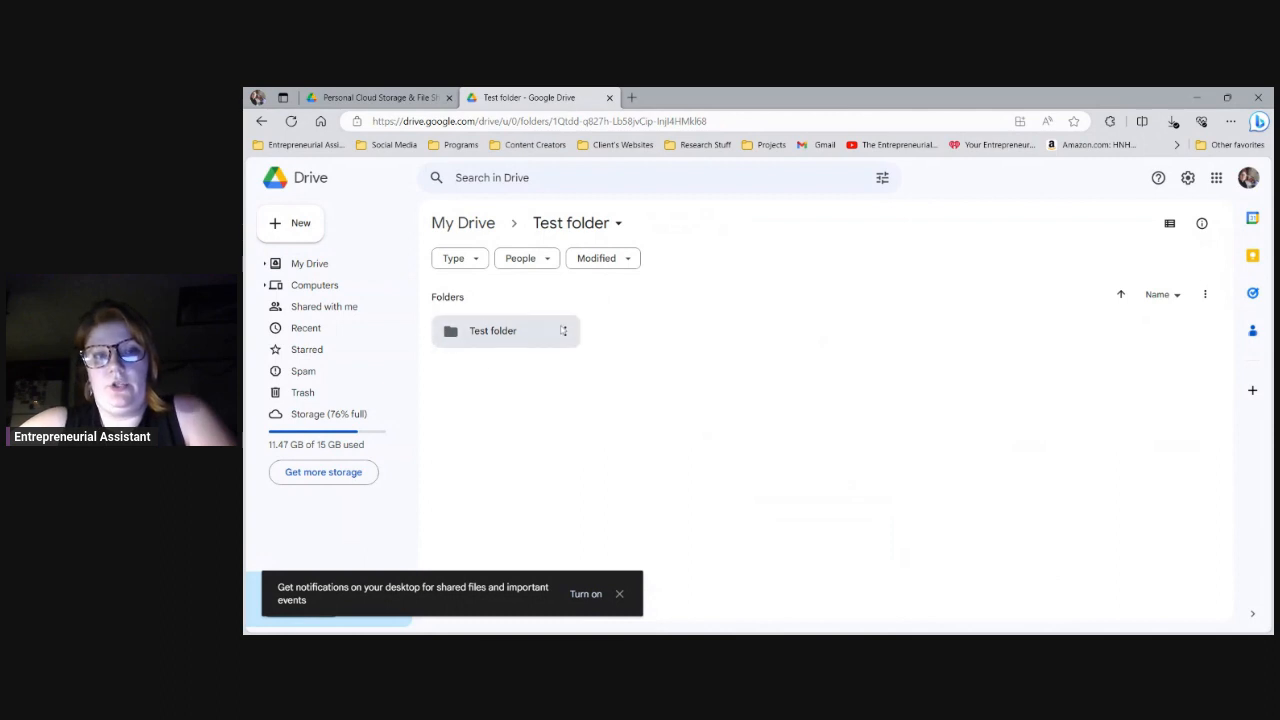
Share the nested Test folder by setting its general access to Anyone with the link and the role to Editor.
click(565, 331)
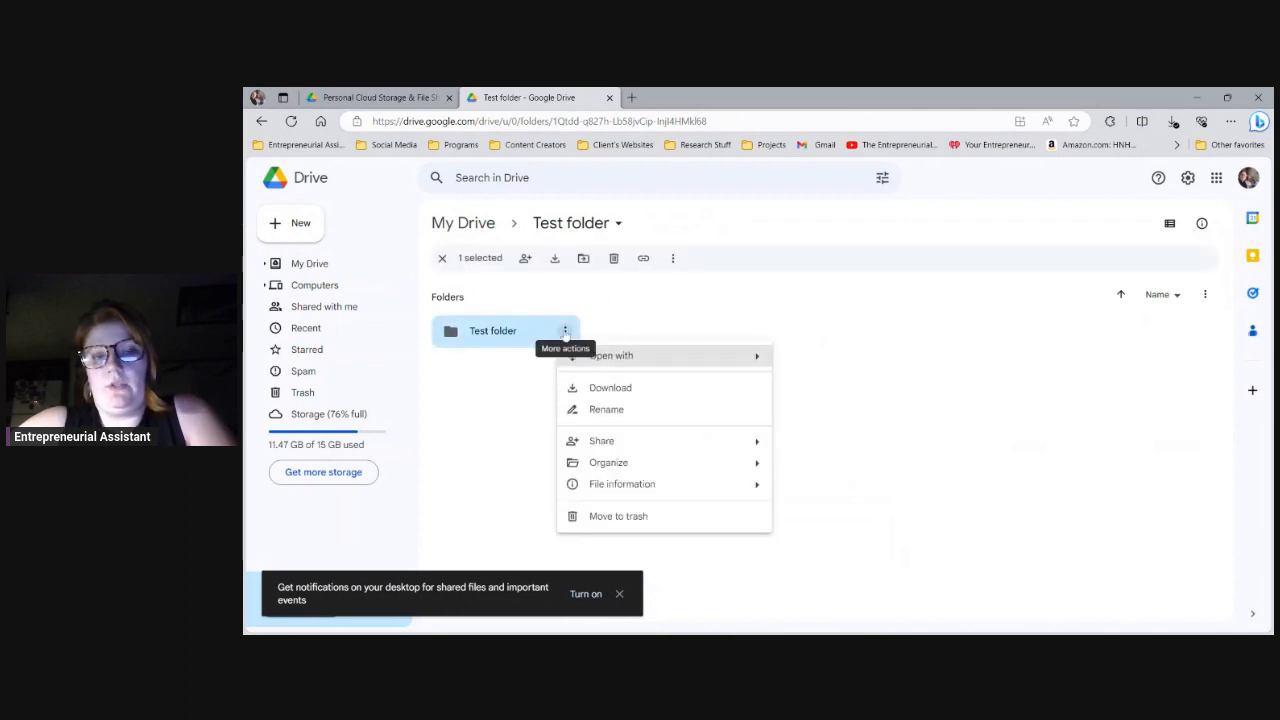
mouse_move(756, 443)
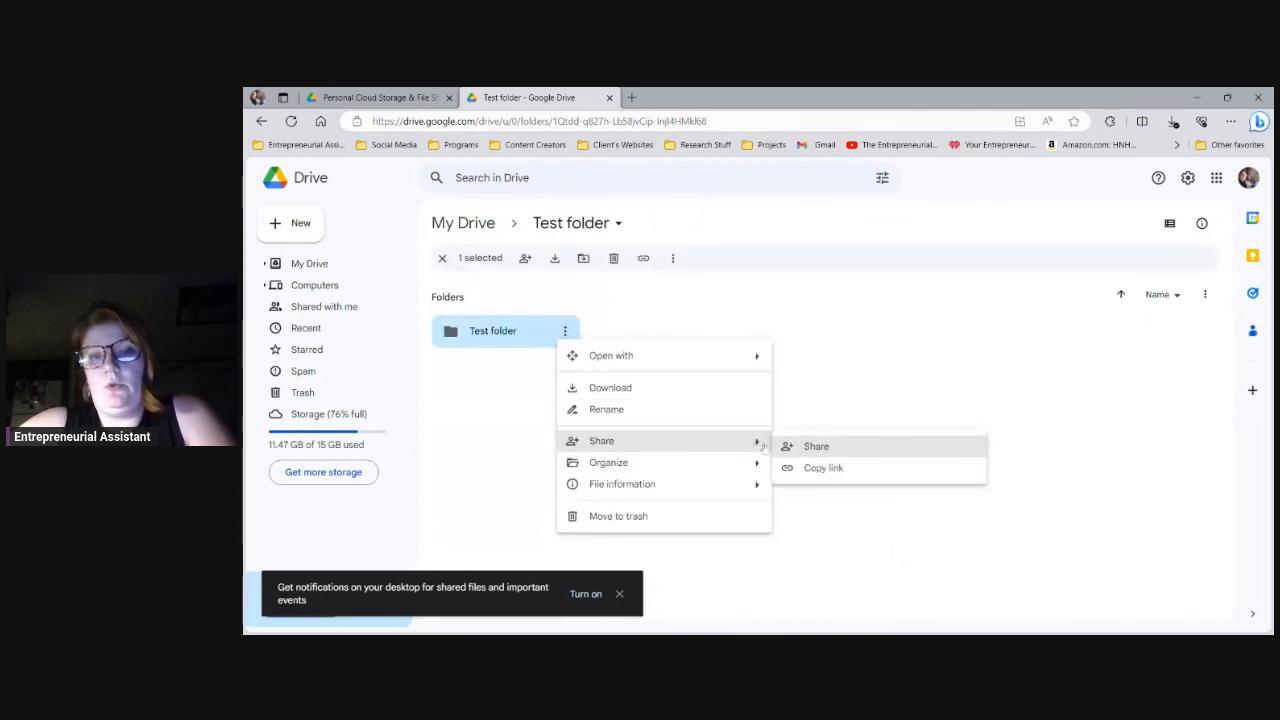
click(820, 447)
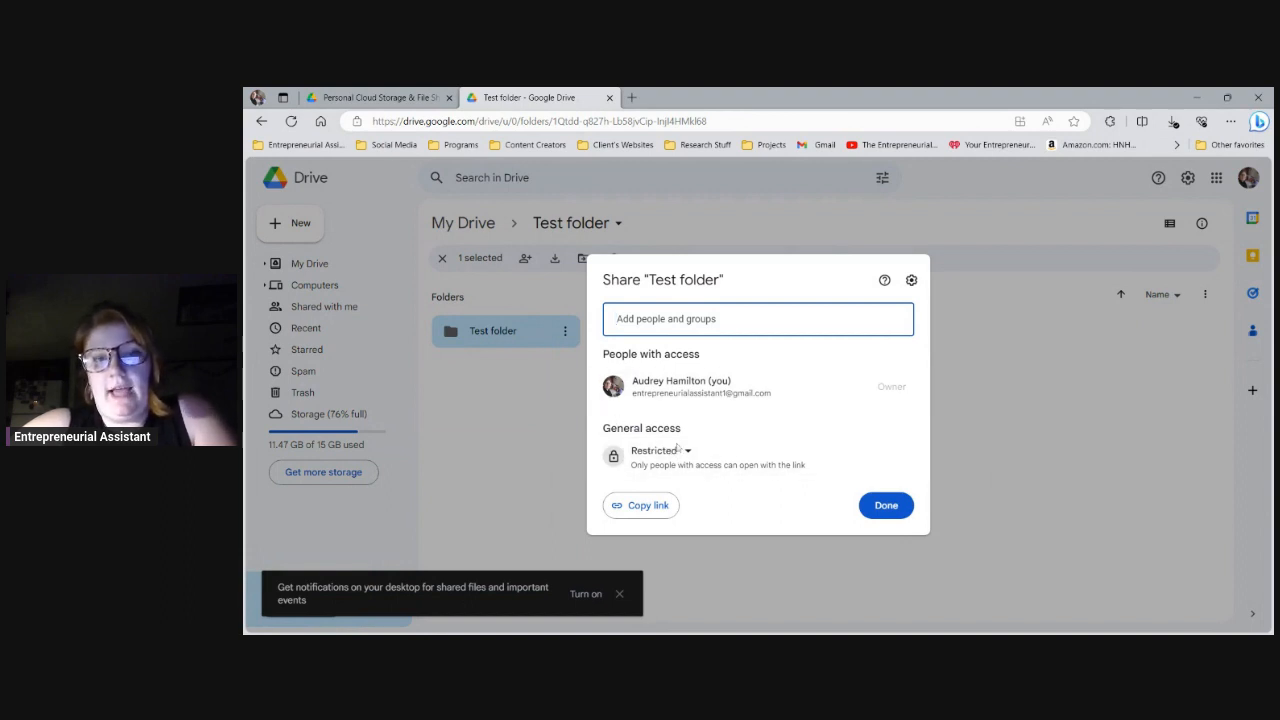
click(674, 452)
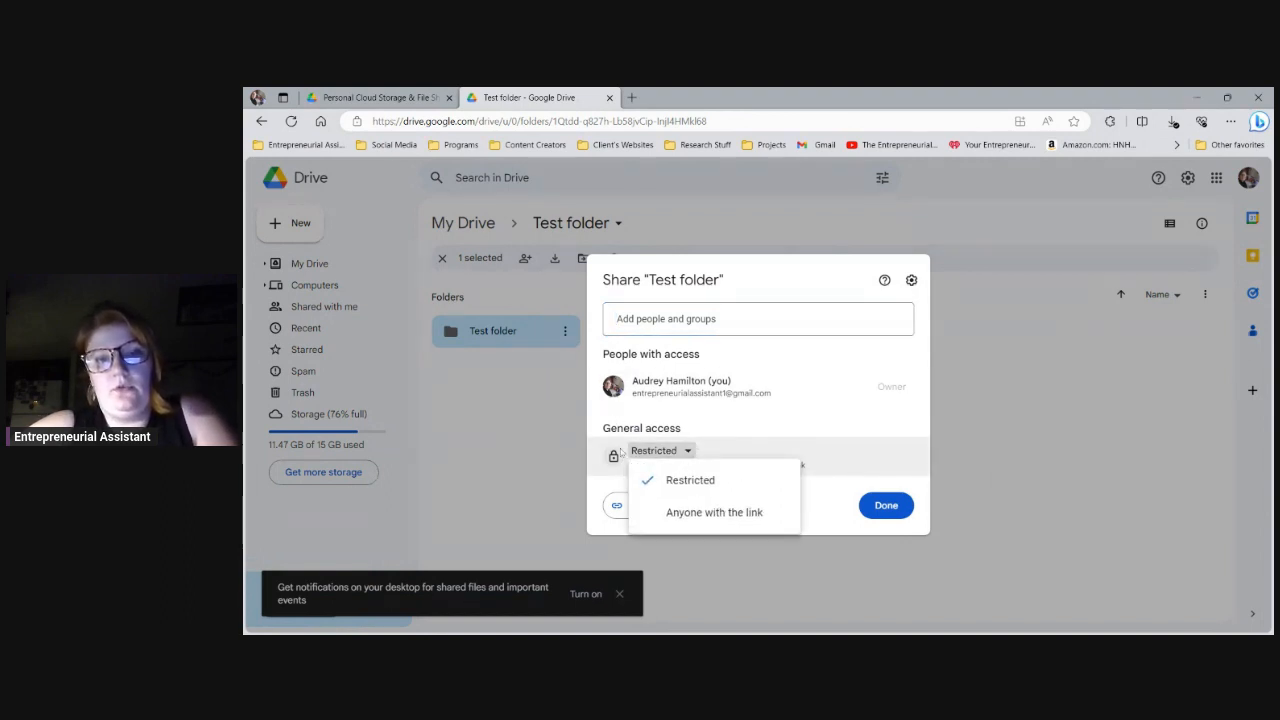
click(714, 512)
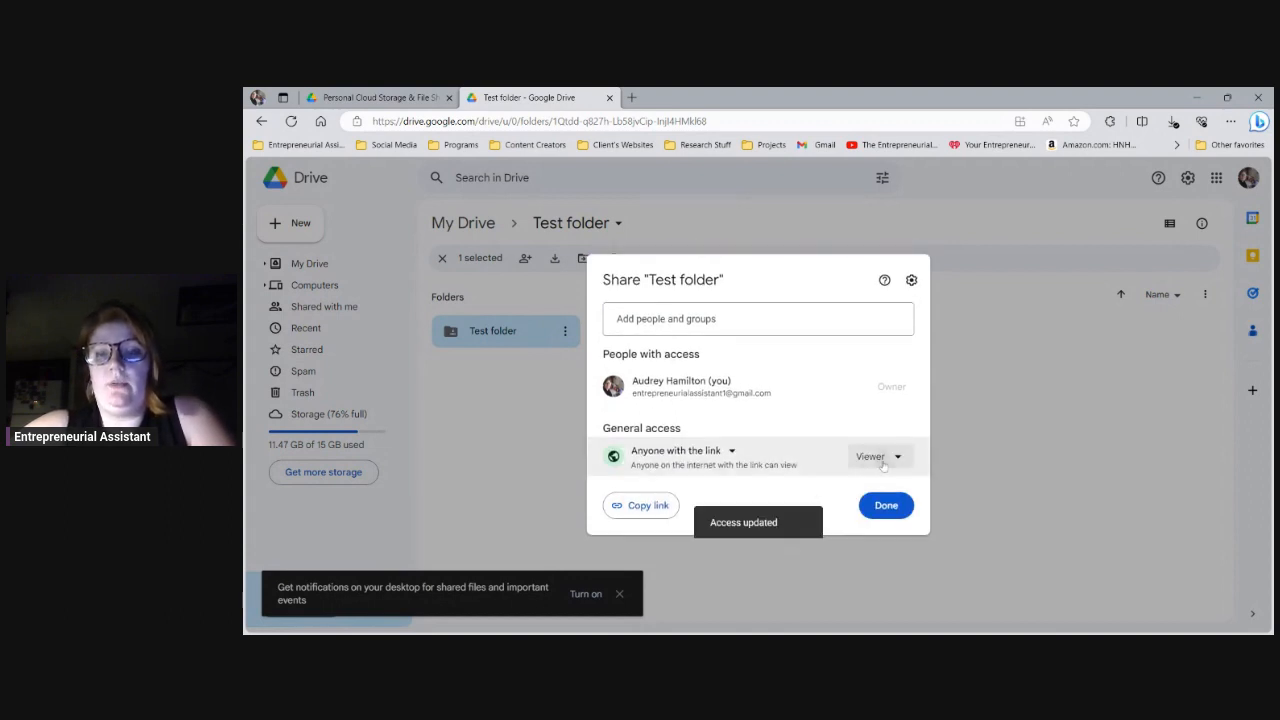
click(883, 462)
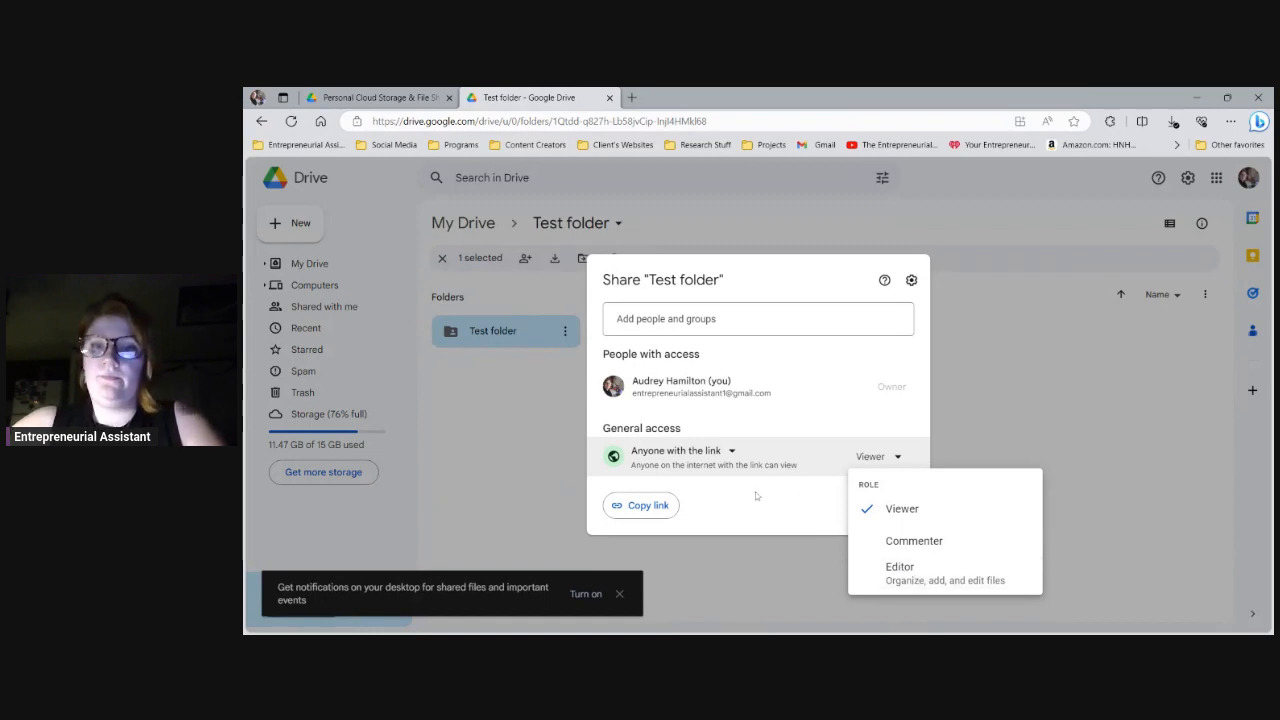
click(980, 572)
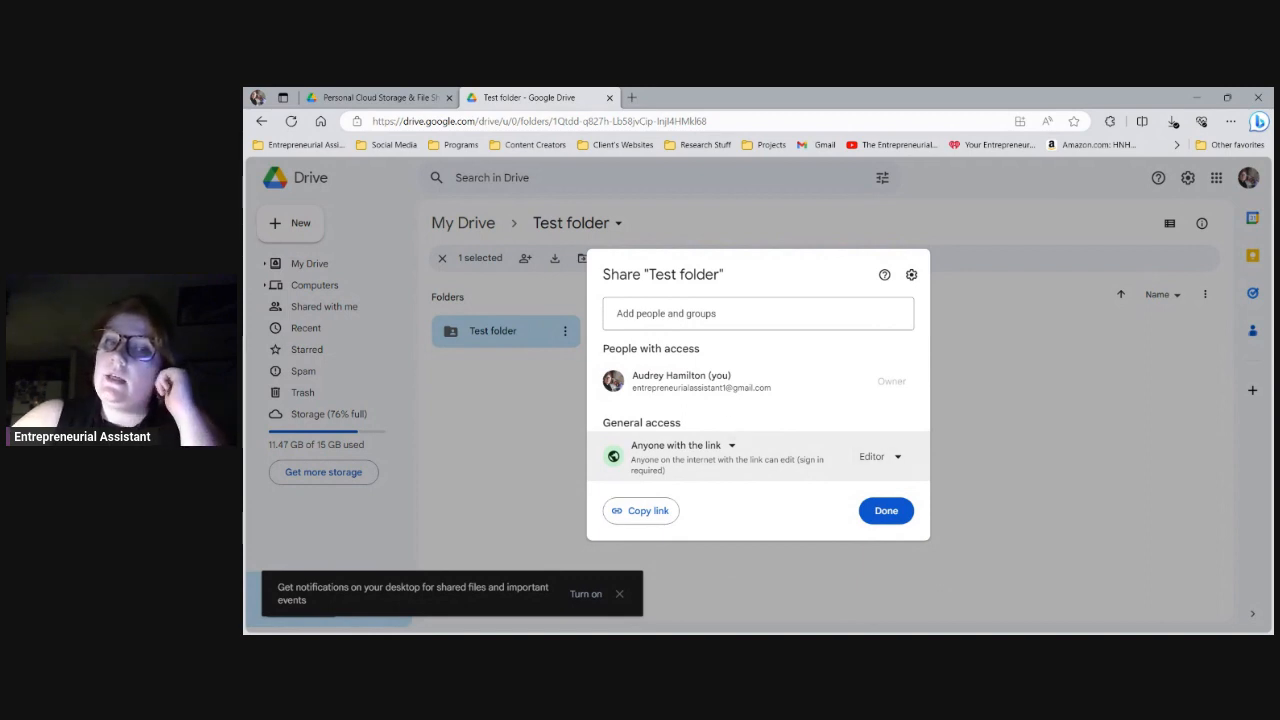
Set the nested Test folder's general access back to Restricted and view the suggested people before closing its sharing settings.
click(703, 452)
click(690, 472)
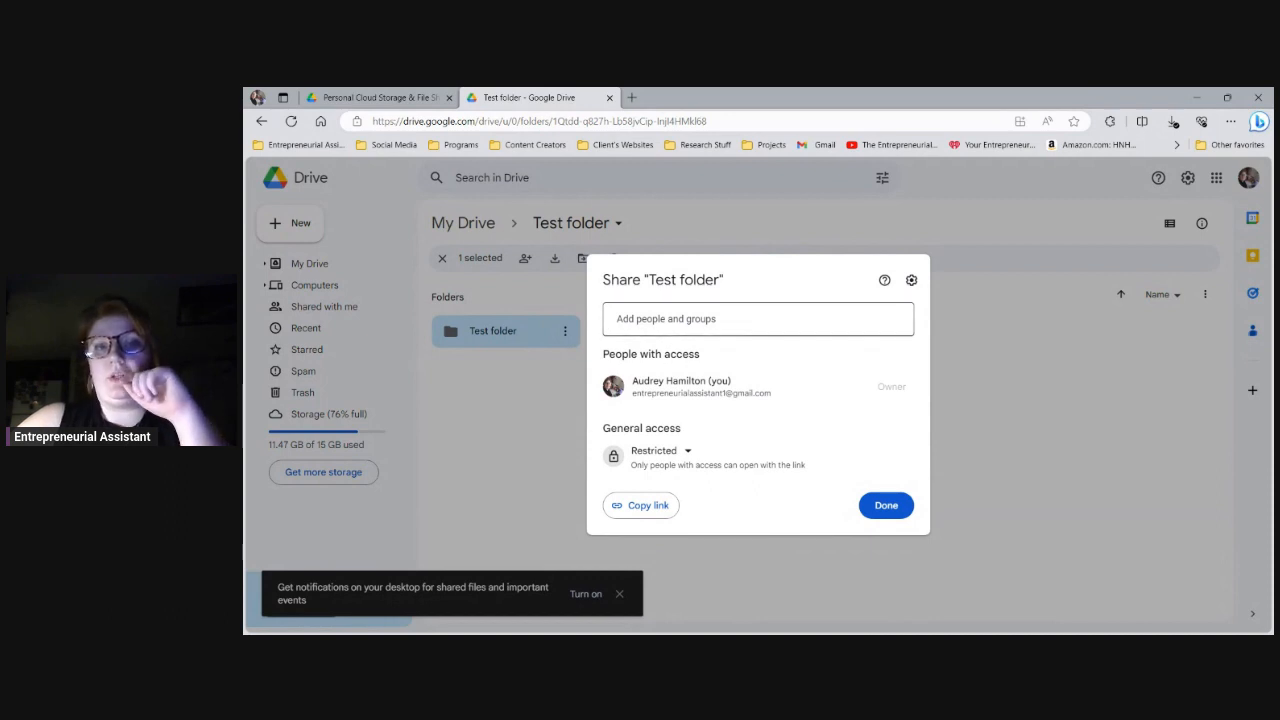
click(757, 318)
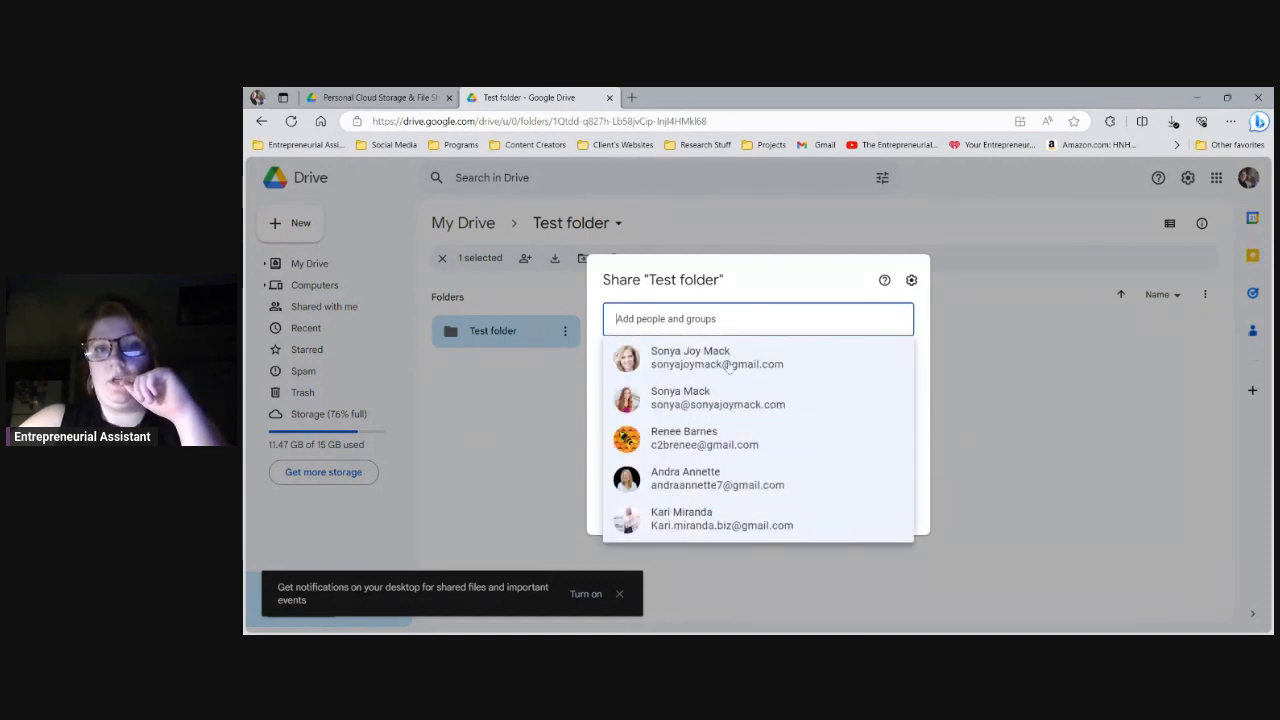
click(829, 278)
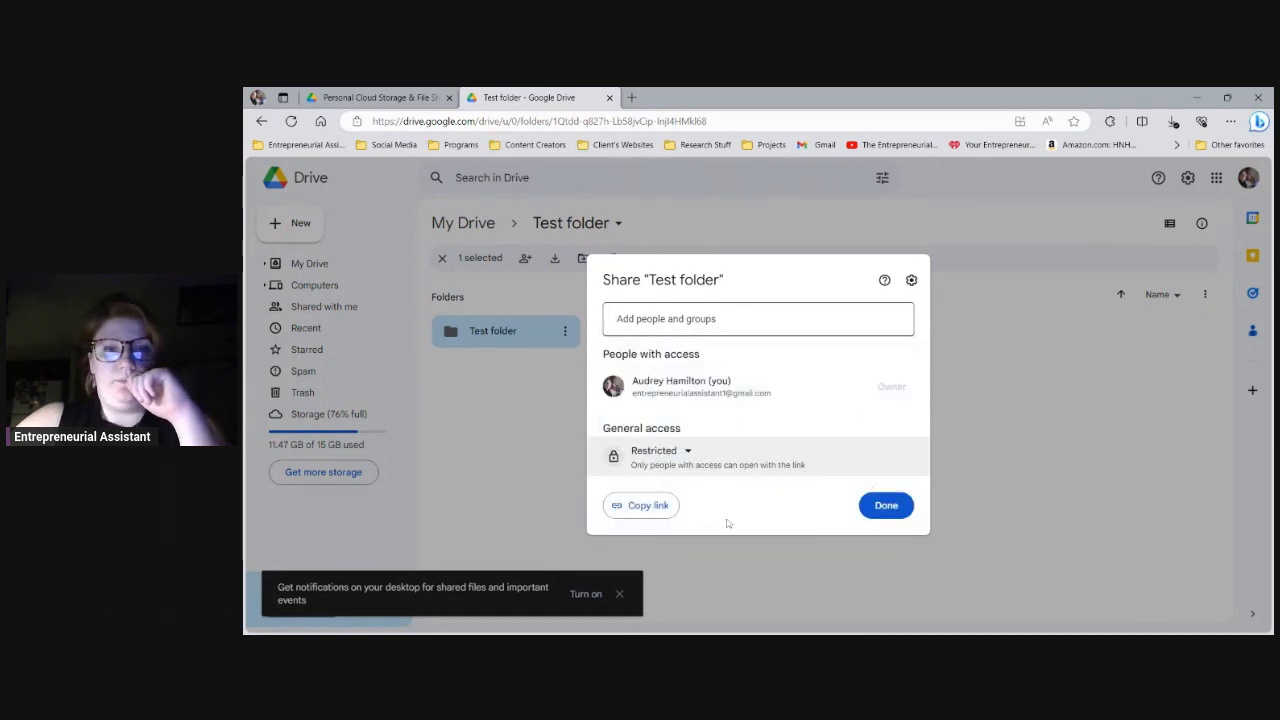
click(1070, 473)
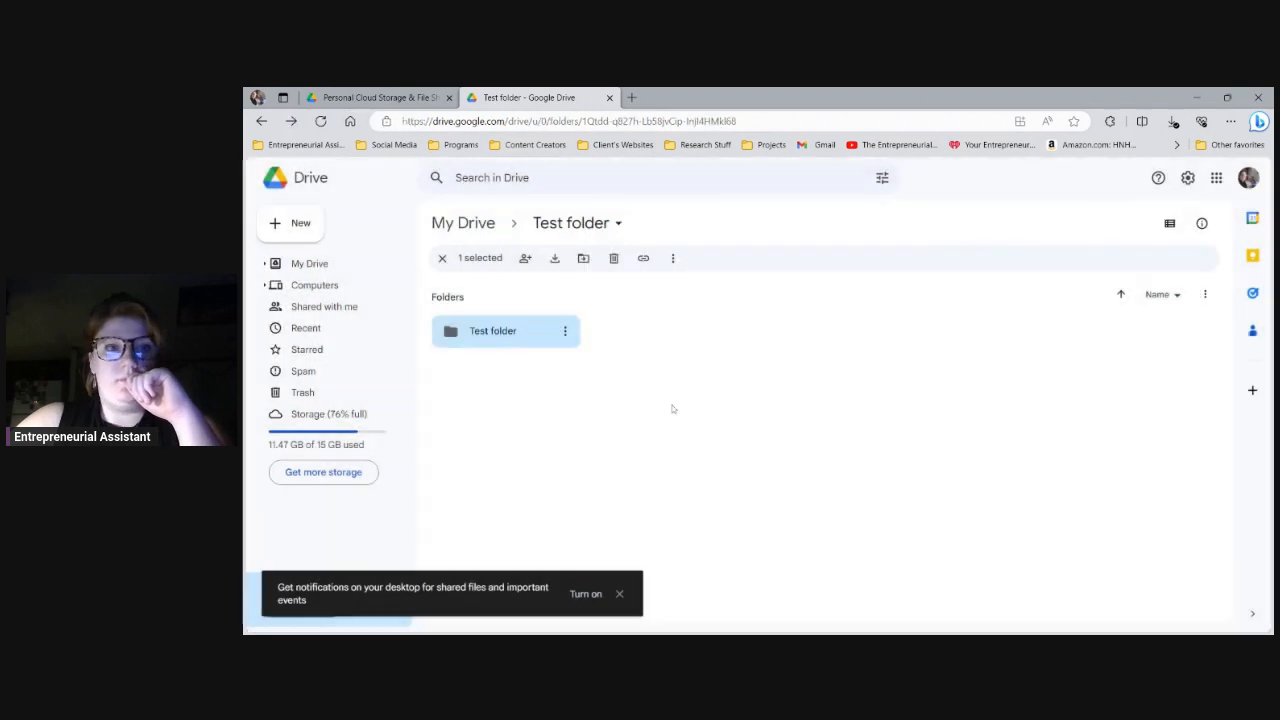